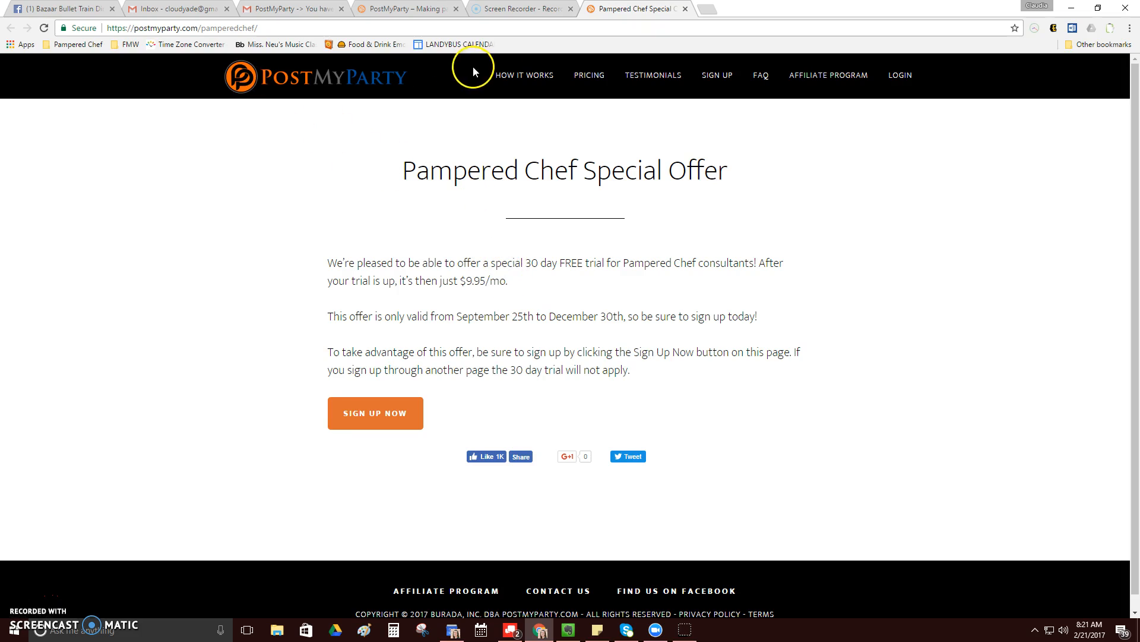
Step: Log in to the member account with the prefilled credentials and look over the dashboard's tutorial videos
{"action": "left_click", "coordinate": [892, 77]}
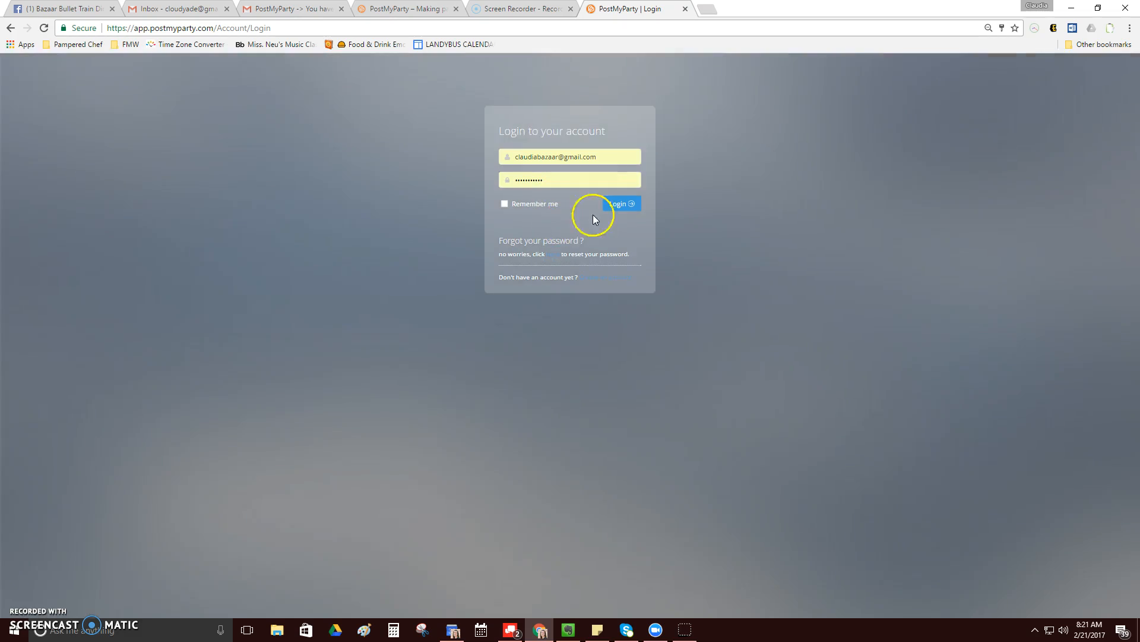
{"action": "left_click", "coordinate": [622, 204]}
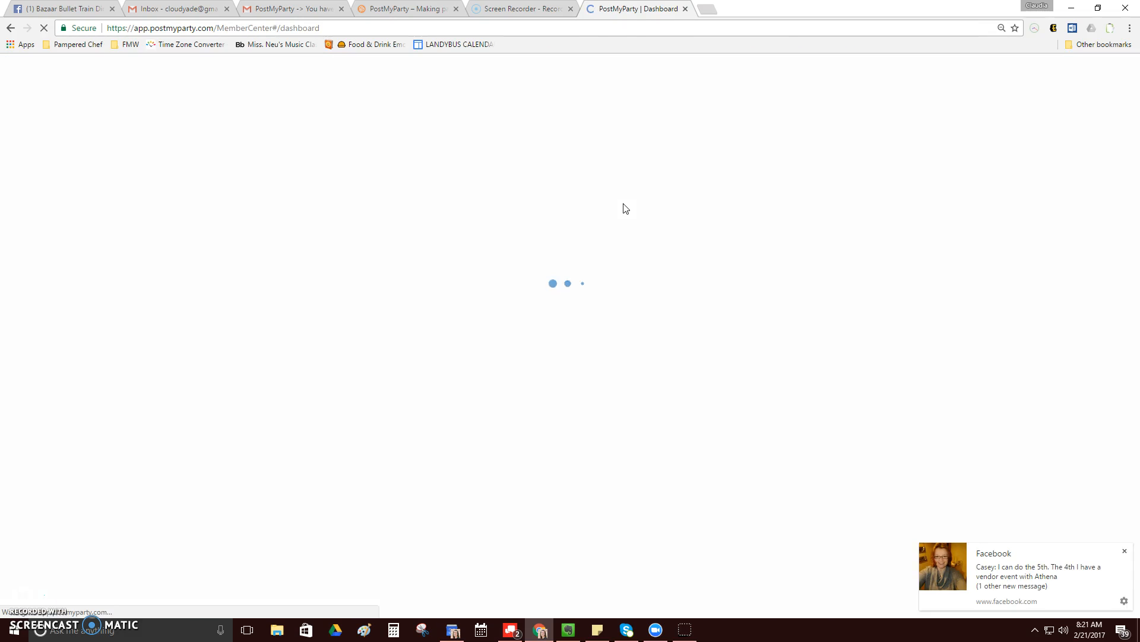
{"action": "left_click", "coordinate": [1125, 550]}
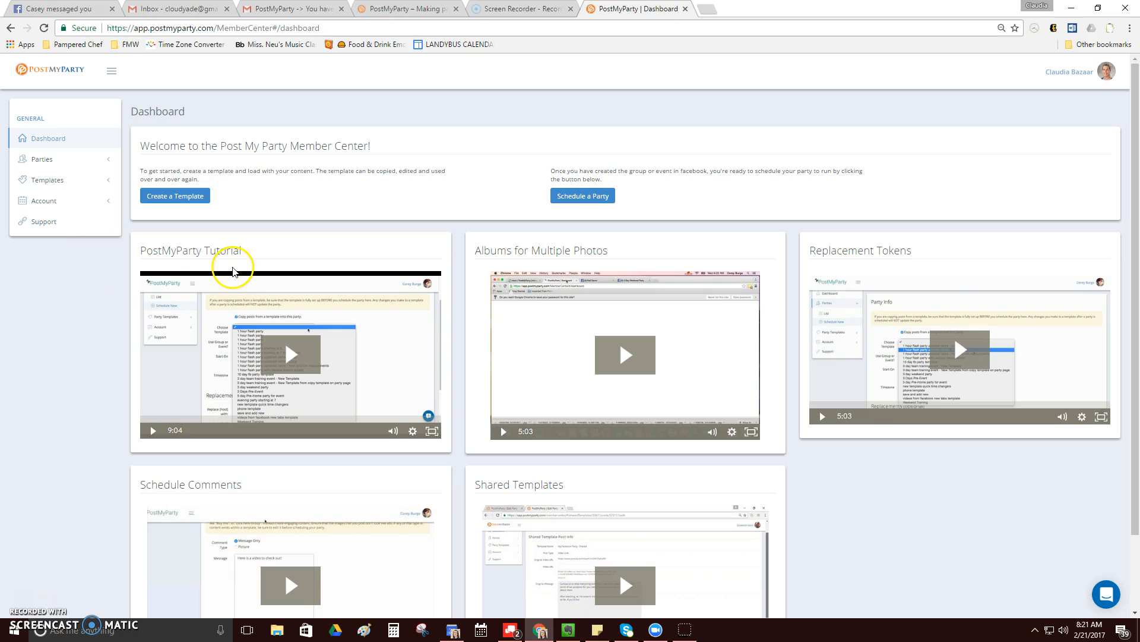
{"action": "scroll", "coordinate": [244, 272], "scroll_direction": "down", "scroll_amount": 1}
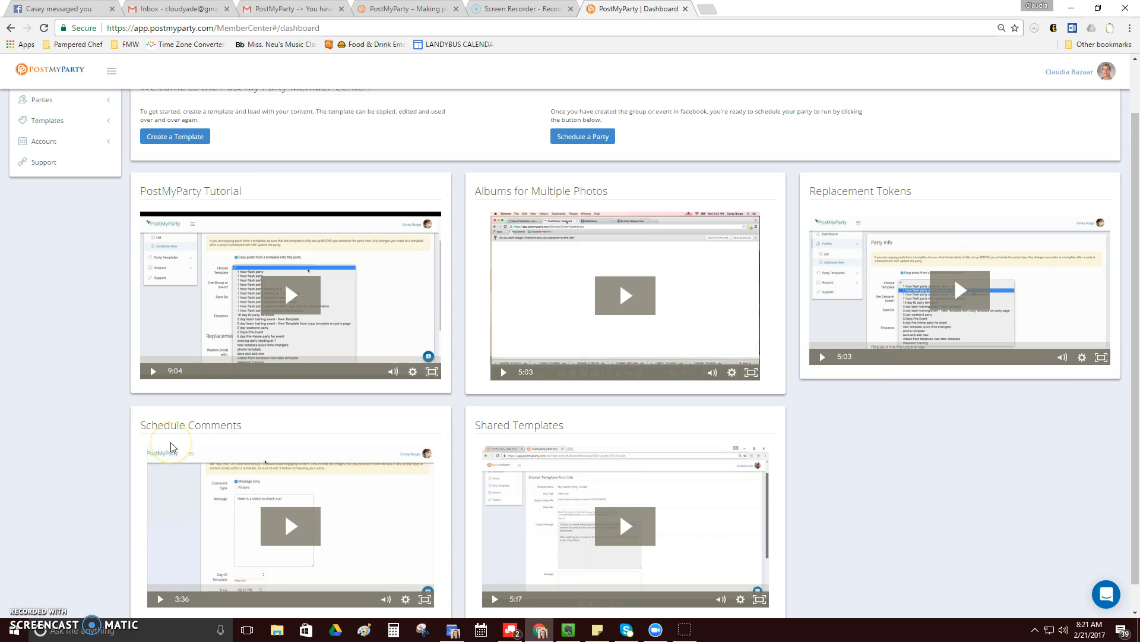
{"action": "scroll", "coordinate": [170, 446], "scroll_direction": "up", "scroll_amount": 1}
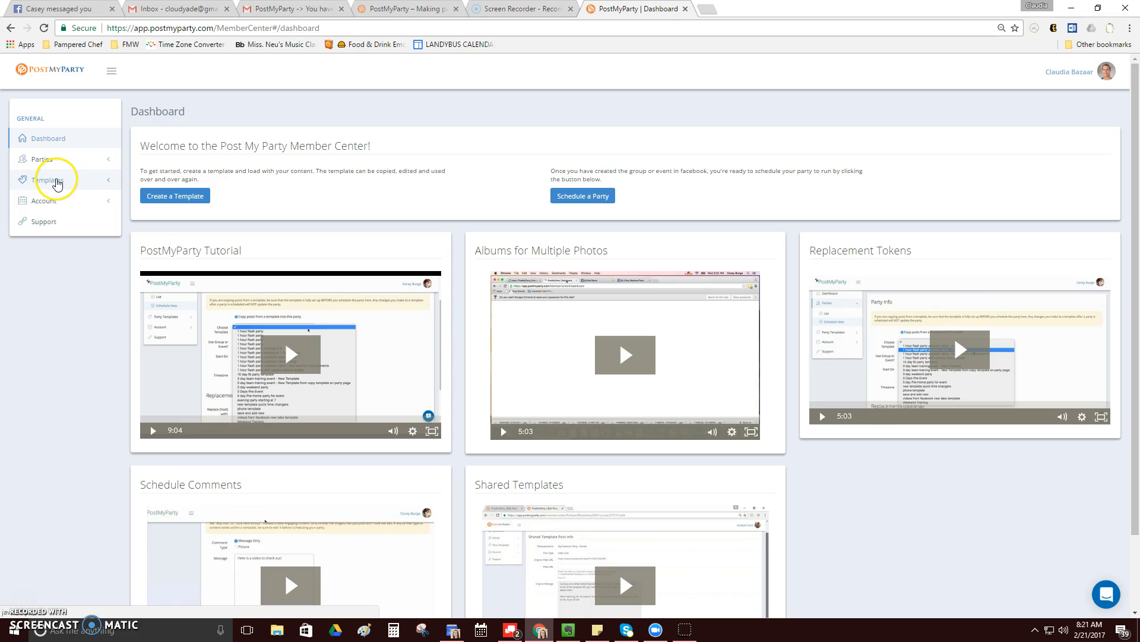
Step: Open the list of templates and look through the existing ones
{"action": "left_click", "coordinate": [57, 182]}
{"action": "left_click", "coordinate": [44, 202]}
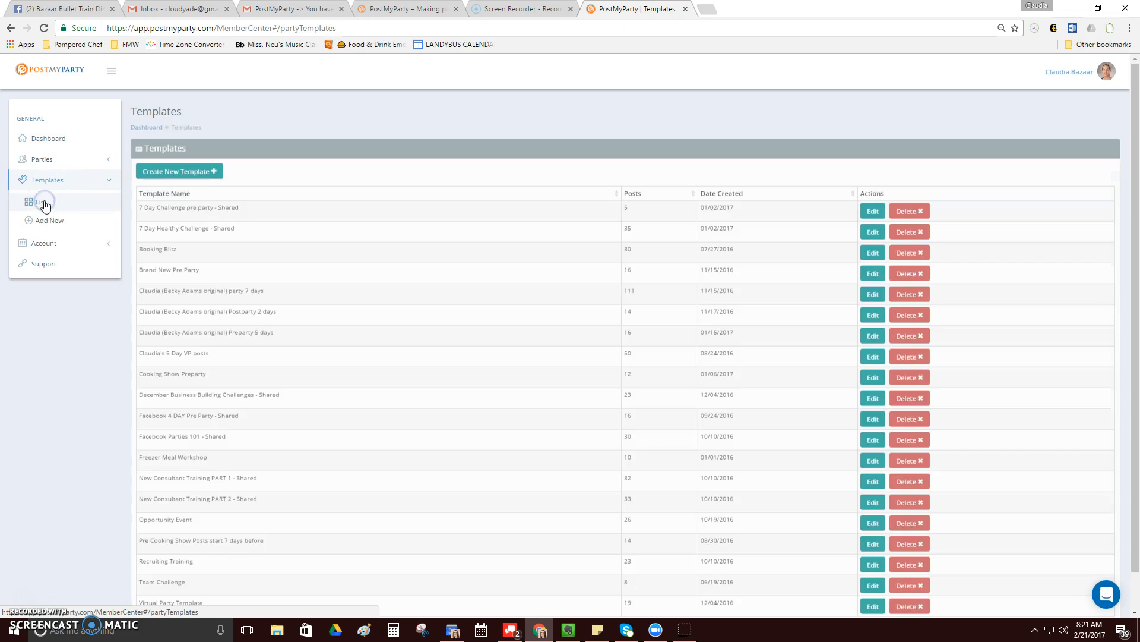
{"action": "scroll", "coordinate": [297, 446], "scroll_direction": "down", "scroll_amount": 1}
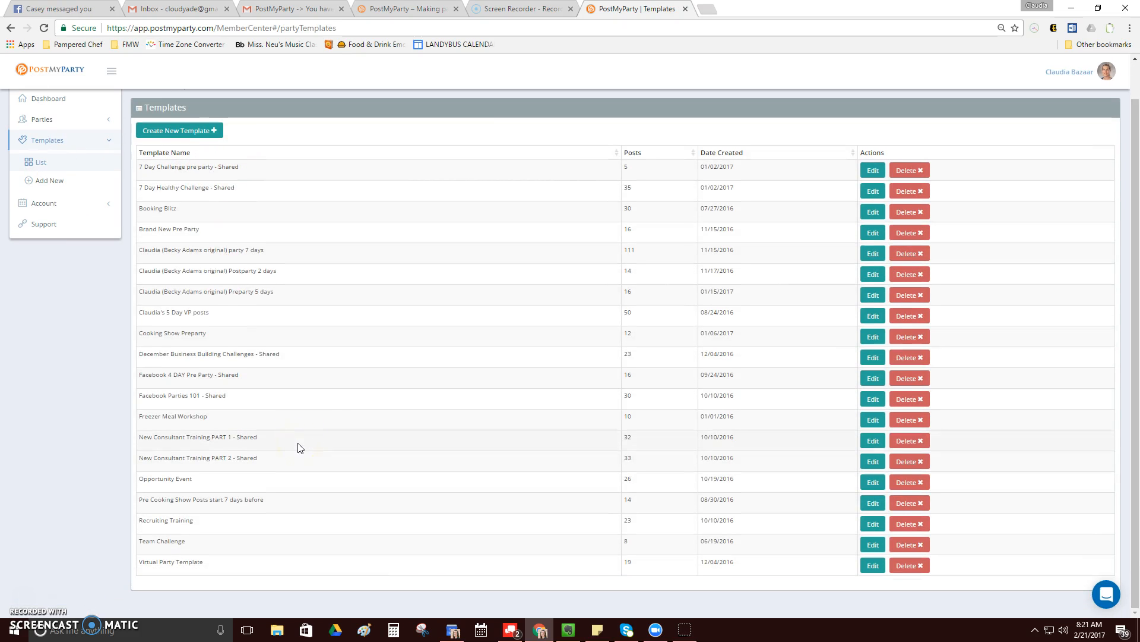
{"action": "scroll", "coordinate": [301, 448], "scroll_direction": "up", "scroll_amount": 1}
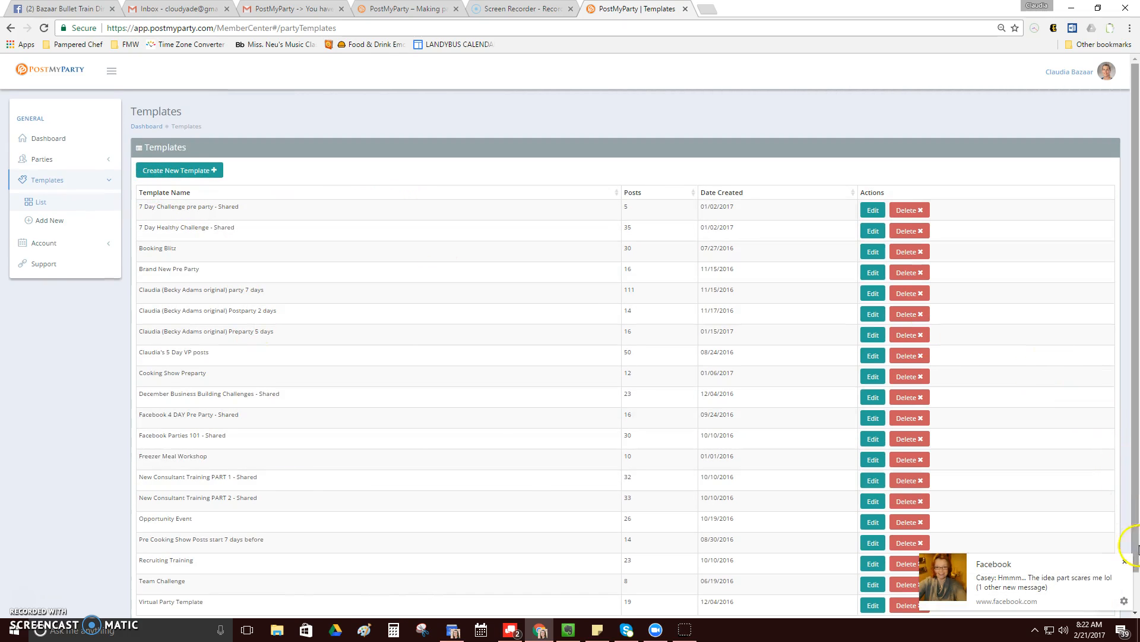
{"action": "left_click", "coordinate": [1124, 561]}
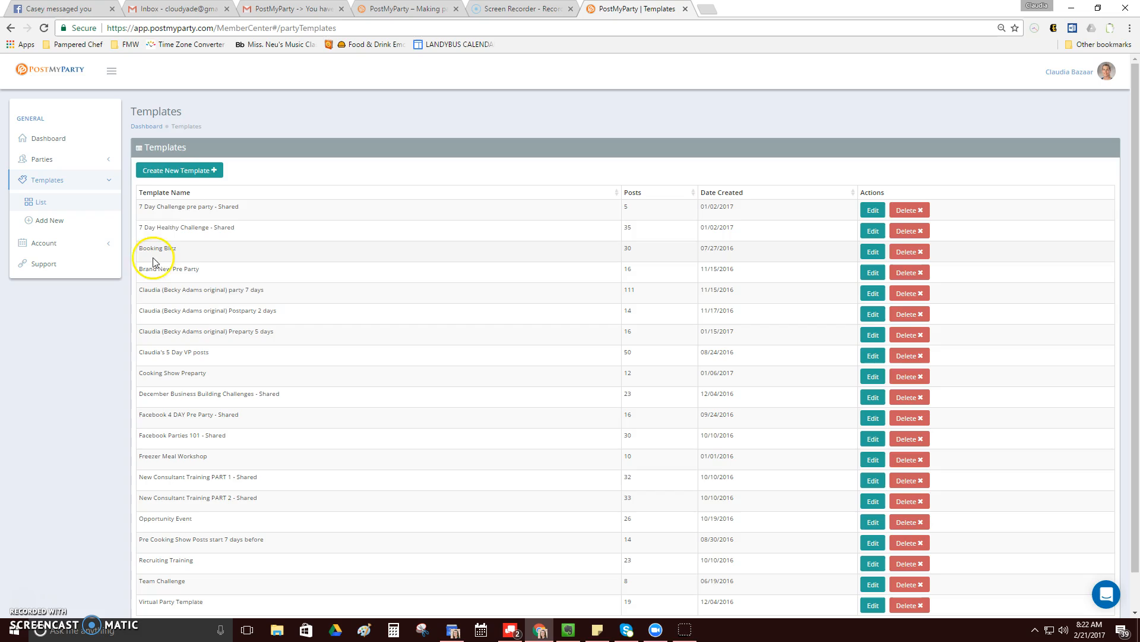
Step: Create a new template named "Test Postmyparty"
{"action": "left_click", "coordinate": [178, 170]}
{"action": "left_click", "coordinate": [297, 182]}
{"action": "type", "text": "Test Postmyparty"}
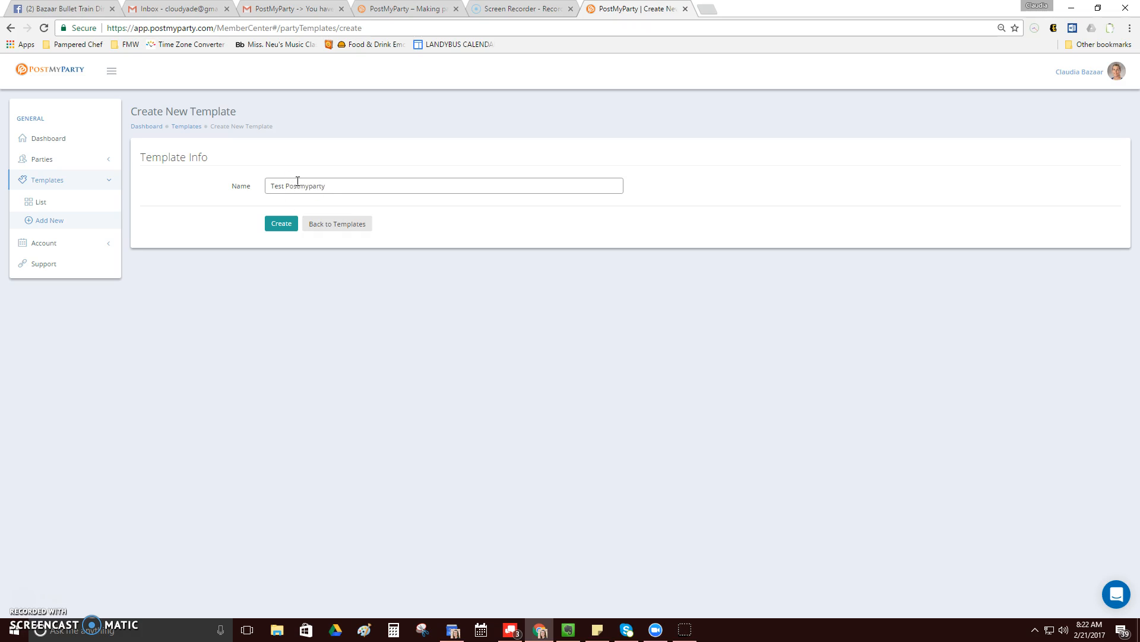
{"action": "left_click", "coordinate": [281, 224]}
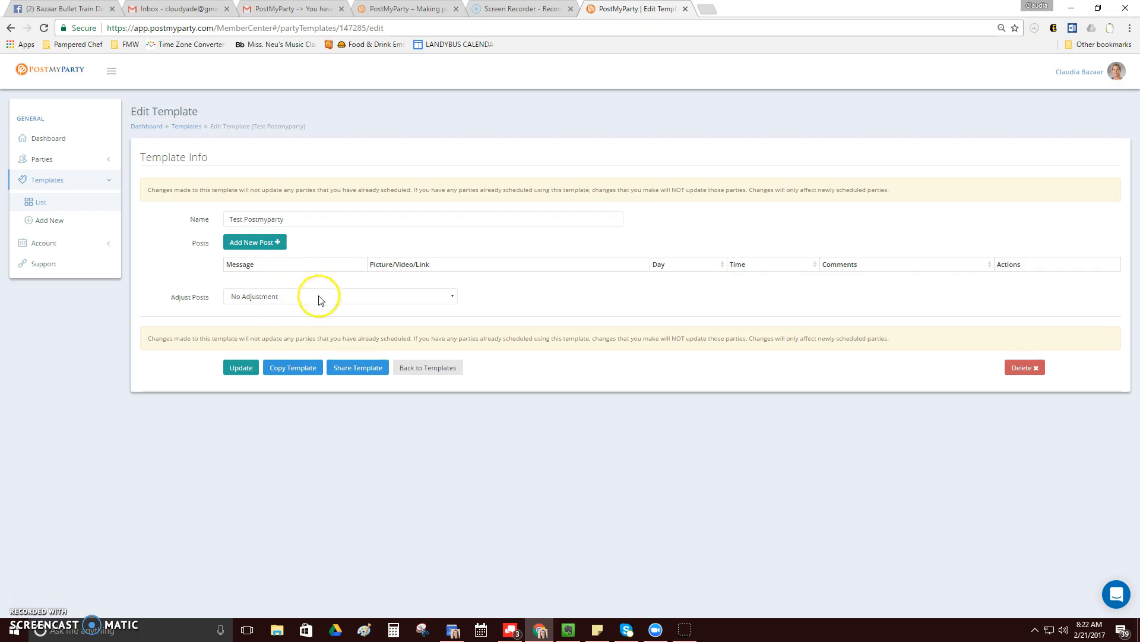
Step: Draft a message-only post in the new template reading "Hey everyone! Welcome to this party ..." and view the day choices
{"action": "left_click", "coordinate": [256, 243]}
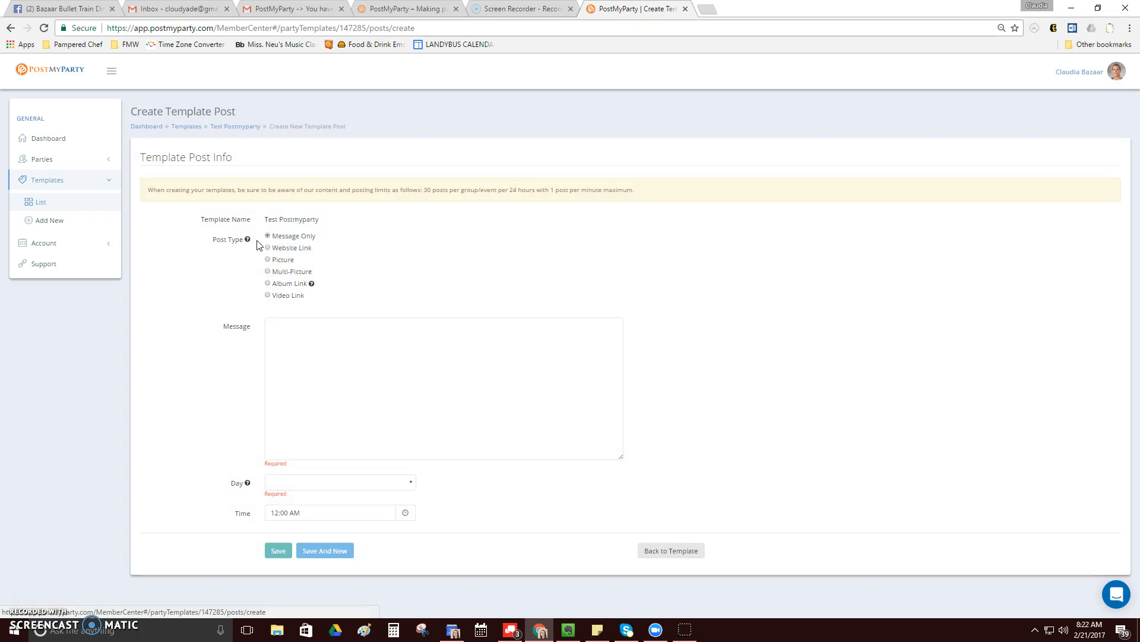
{"action": "left_click", "coordinate": [293, 347]}
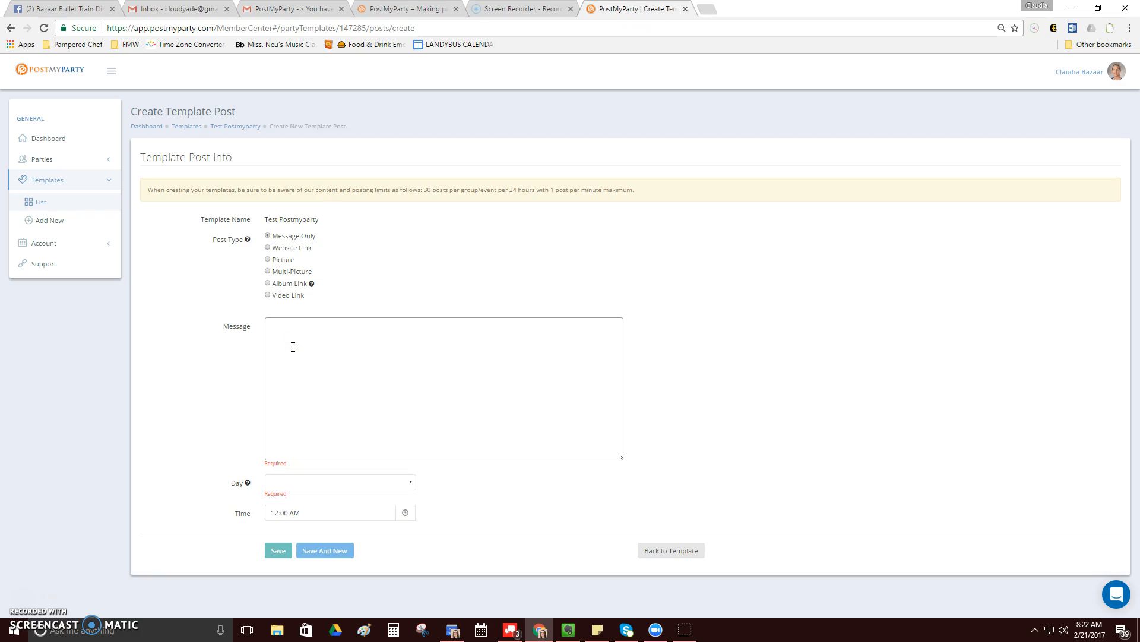
{"action": "type", "text": "Hey"}
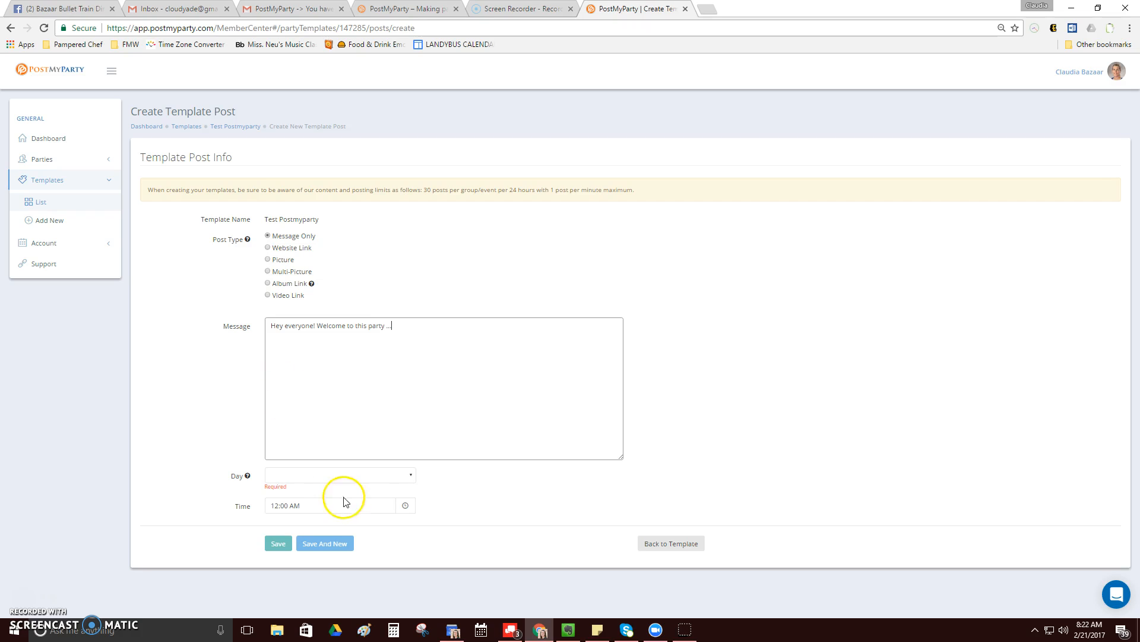
{"action": "left_click", "coordinate": [356, 475]}
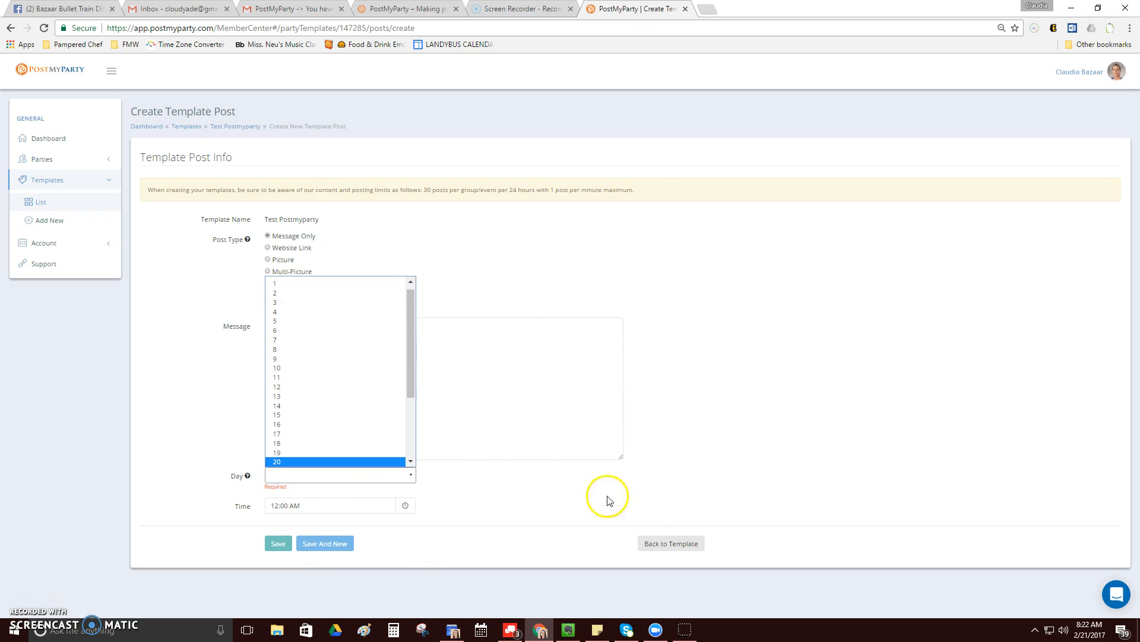
{"action": "left_click", "coordinate": [527, 386]}
{"action": "type", "text": "Hey everyone! Welcome to this party ..."}
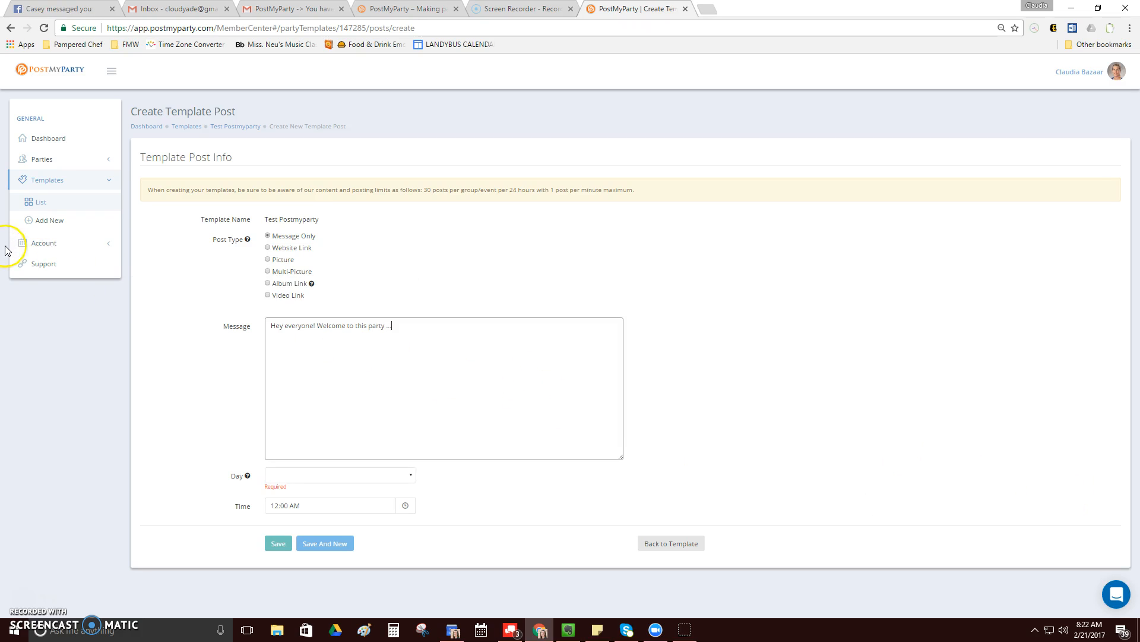
Step: Open the list of parties and look through the scheduled ones
{"action": "left_click", "coordinate": [41, 159]}
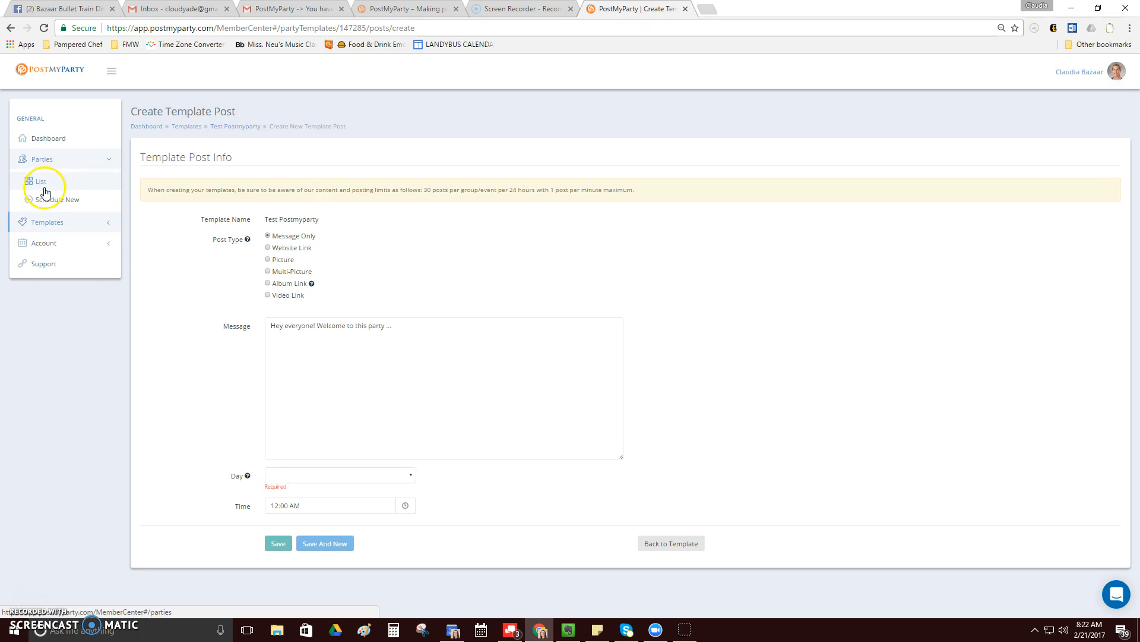
{"action": "left_click", "coordinate": [42, 182]}
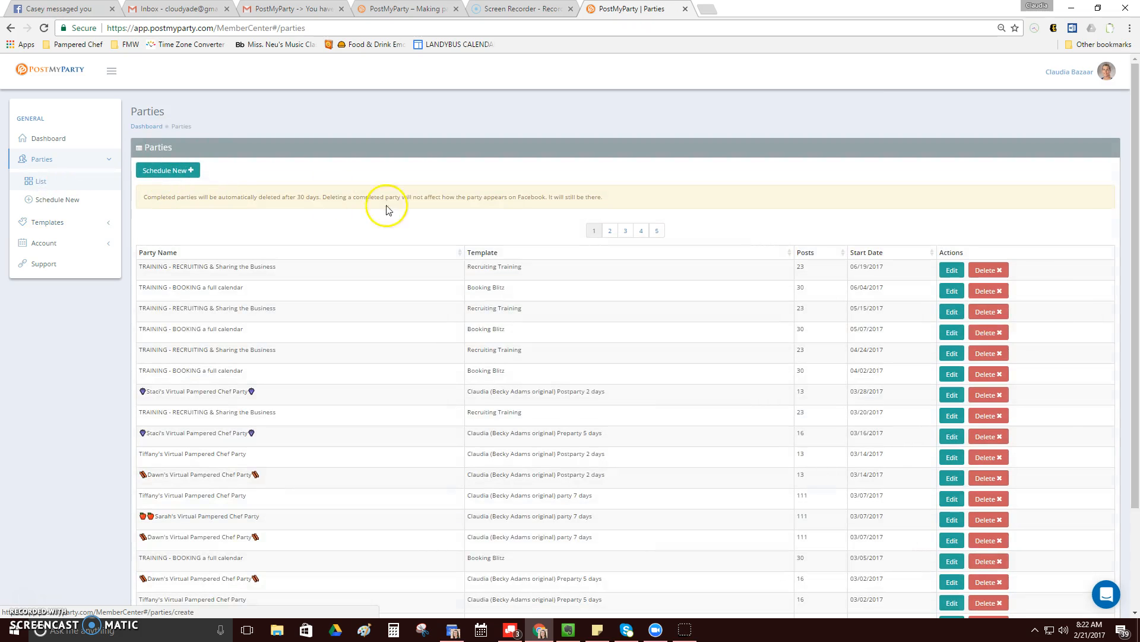
{"action": "scroll", "coordinate": [446, 342], "scroll_direction": "down", "scroll_amount": 3}
{"action": "scroll", "coordinate": [443, 341], "scroll_direction": "up", "scroll_amount": 3}
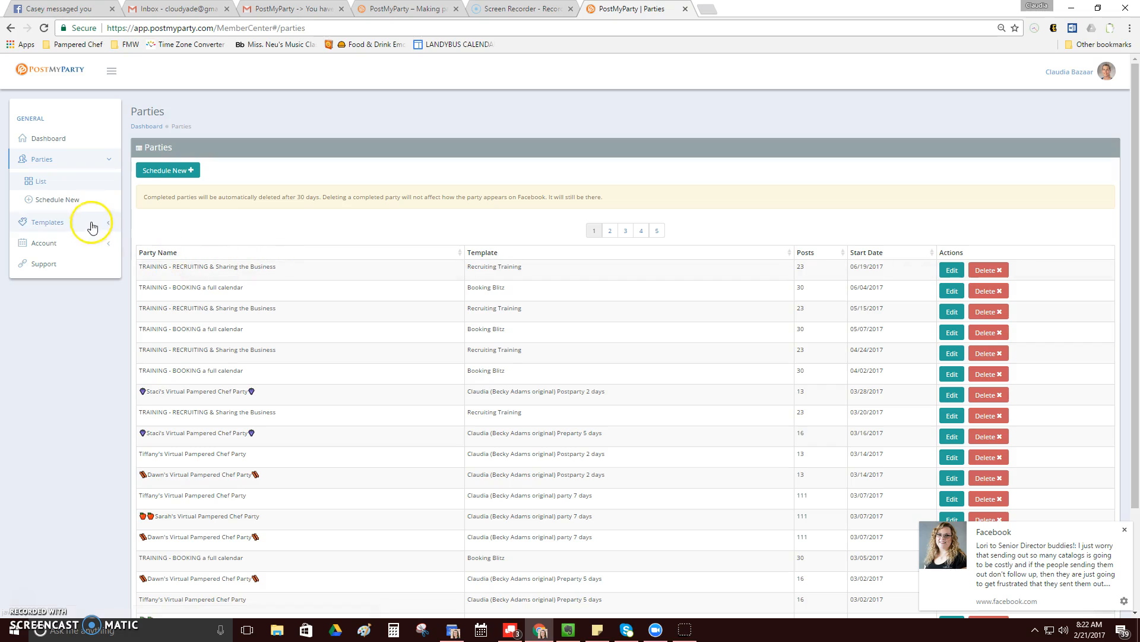
{"action": "left_click", "coordinate": [1124, 529]}
Step: Start scheduling a new party using the 5 Day VP posts template and the personal virtual Pampered Chef party event dated 03/21/2017
{"action": "left_click", "coordinate": [73, 198]}
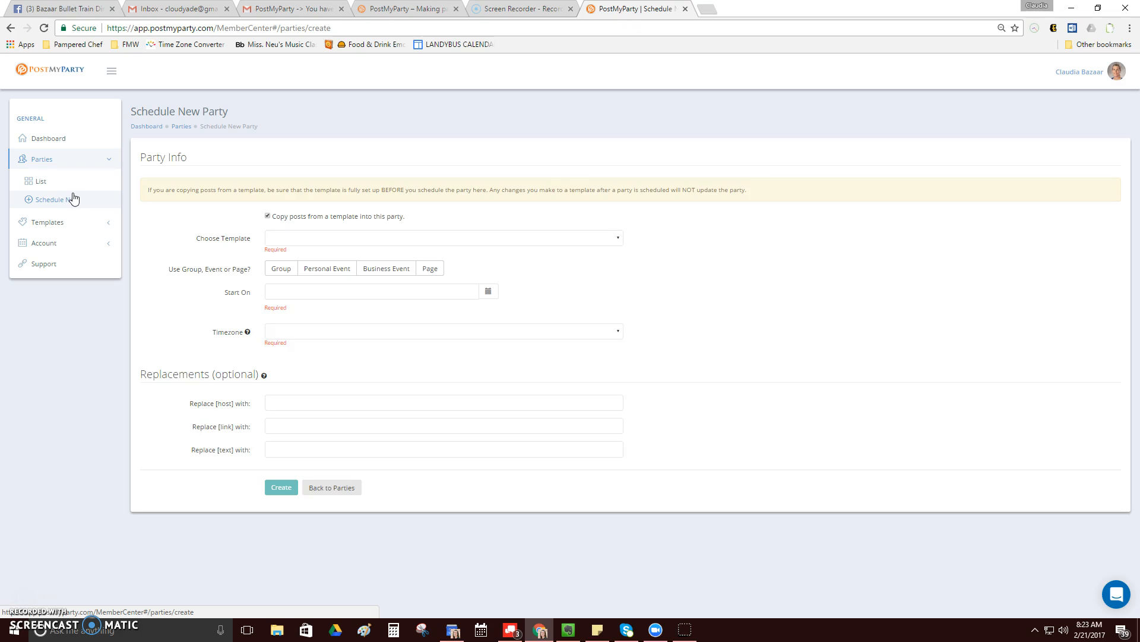
{"action": "left_click", "coordinate": [306, 239]}
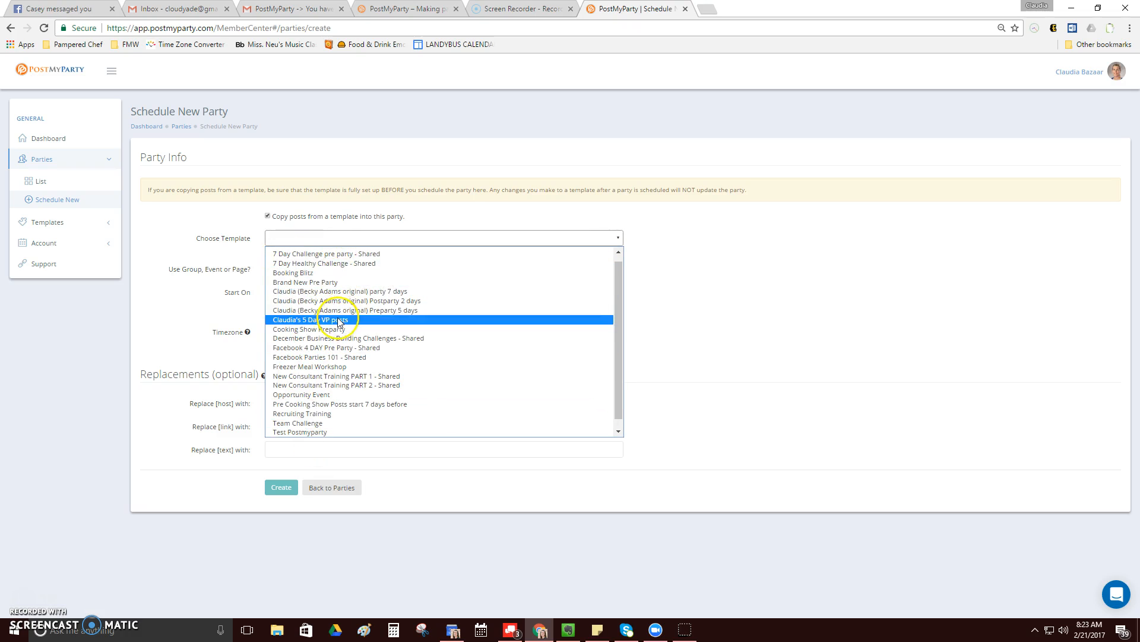
{"action": "left_click", "coordinate": [312, 326]}
{"action": "left_click", "coordinate": [331, 267]}
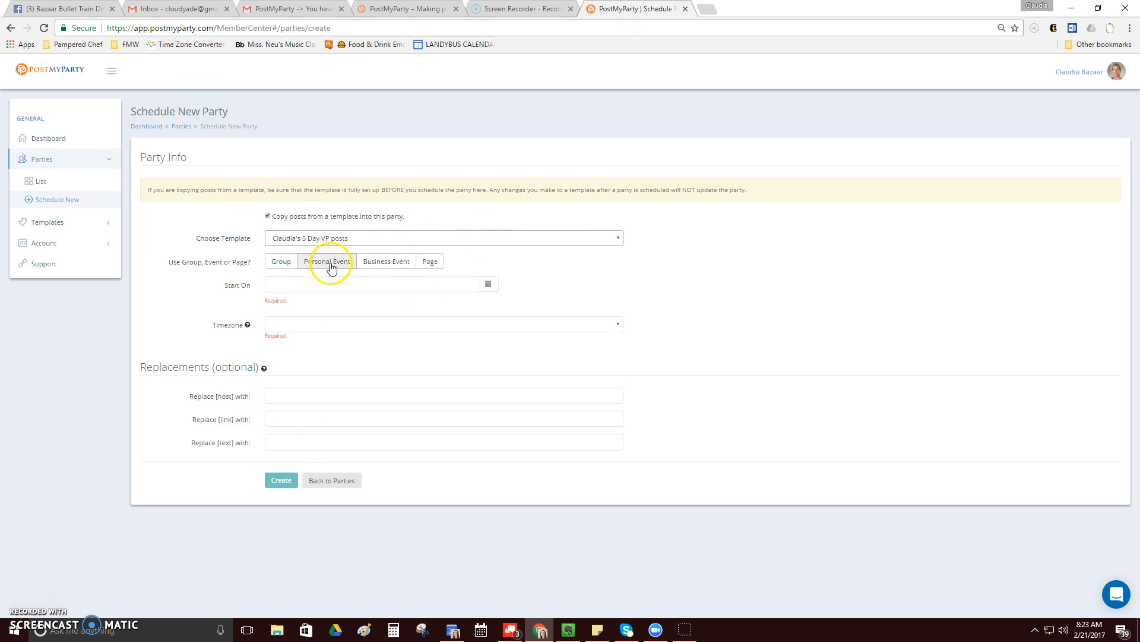
{"action": "left_click", "coordinate": [400, 287]}
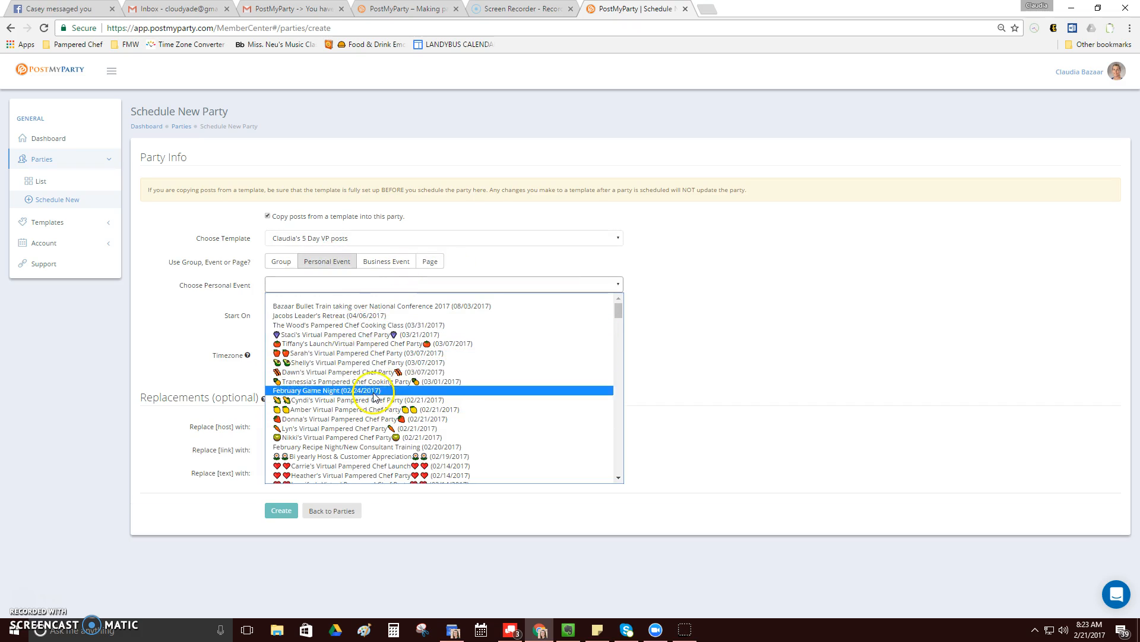
{"action": "left_click", "coordinate": [366, 334]}
Step: Set the party's start date to 02/21/2017 and its timezone to (UTC-05:00) Eastern Time (US & Canada)
{"action": "left_click", "coordinate": [488, 308]}
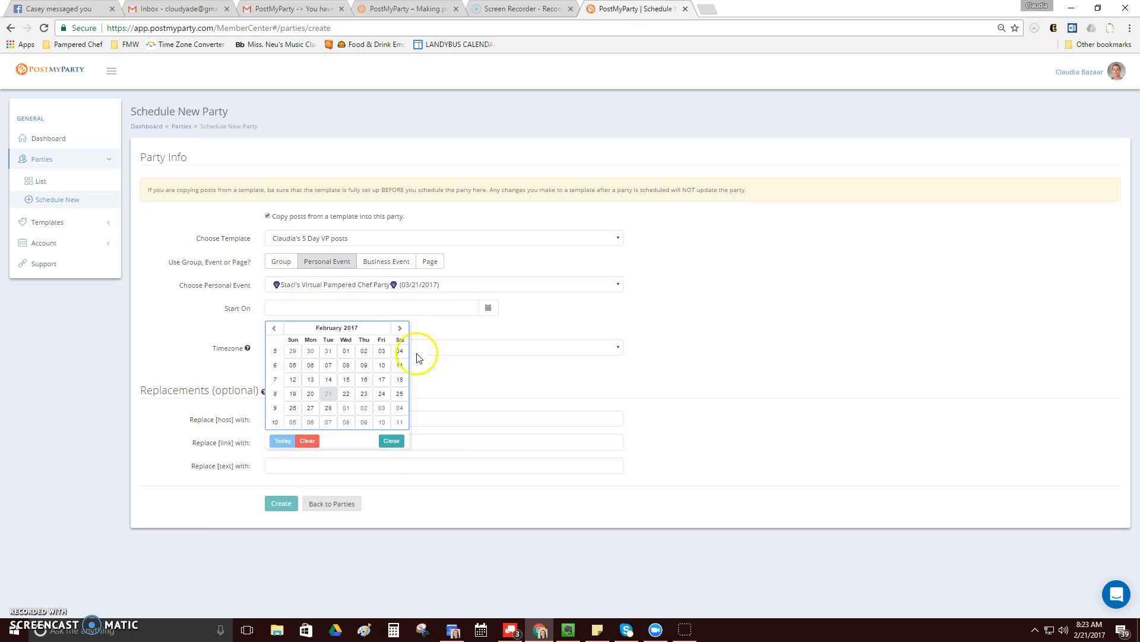
{"action": "left_click", "coordinate": [329, 394]}
{"action": "left_click", "coordinate": [508, 336]}
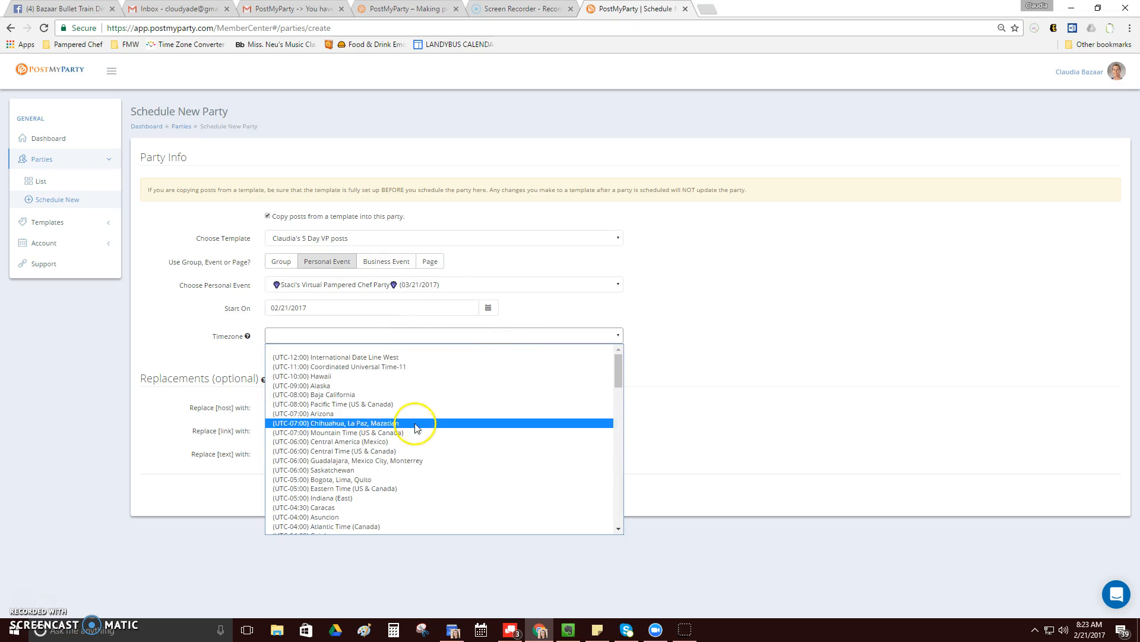
{"action": "left_click", "coordinate": [398, 489]}
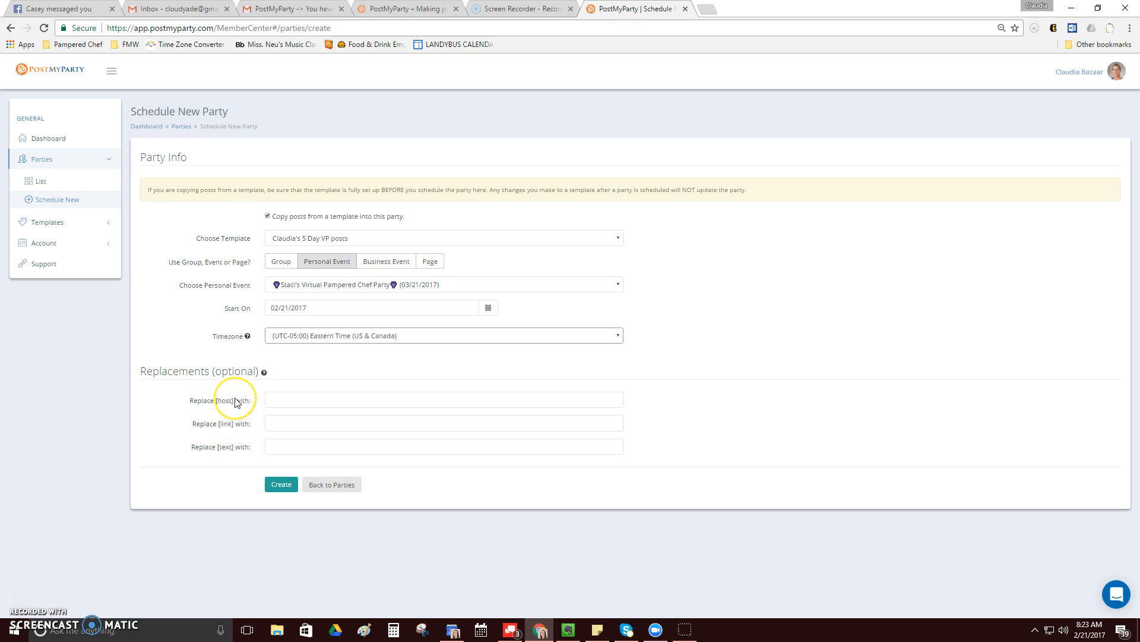
Step: Examine the optional replacement fields for host and link in the party form
{"action": "left_click", "coordinate": [218, 408]}
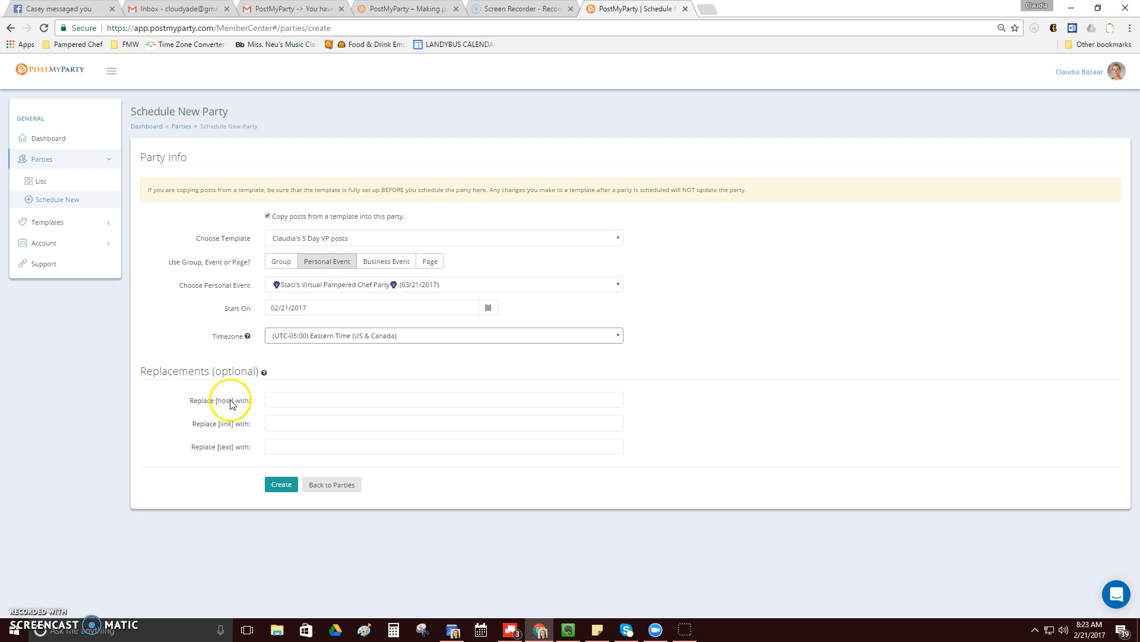
{"action": "left_click", "coordinate": [290, 398]}
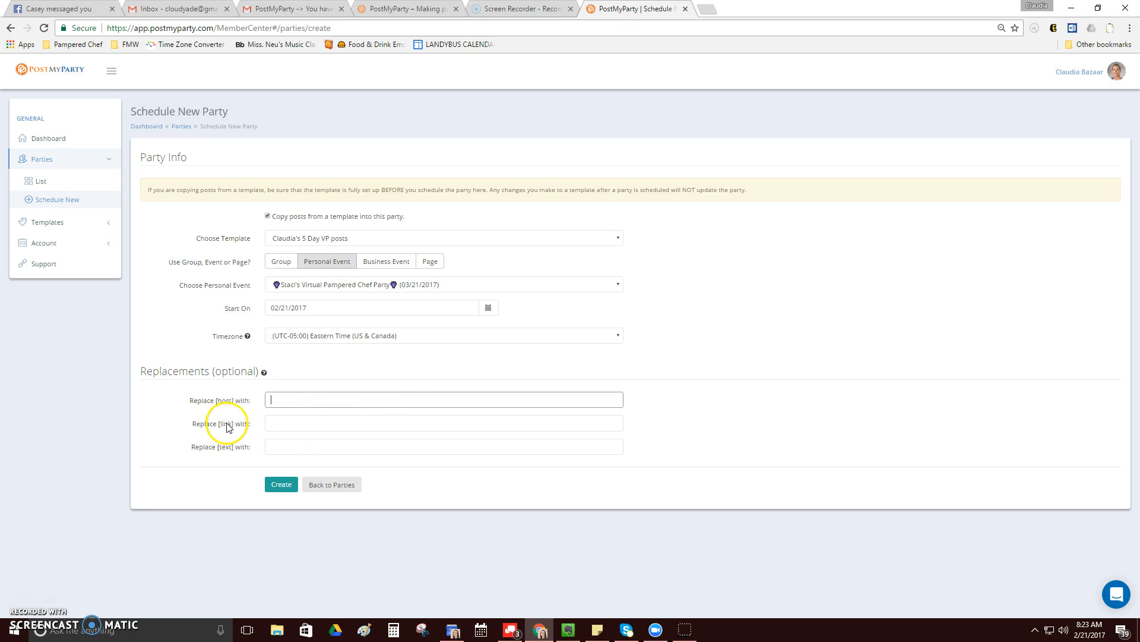
{"action": "left_click", "coordinate": [293, 426]}
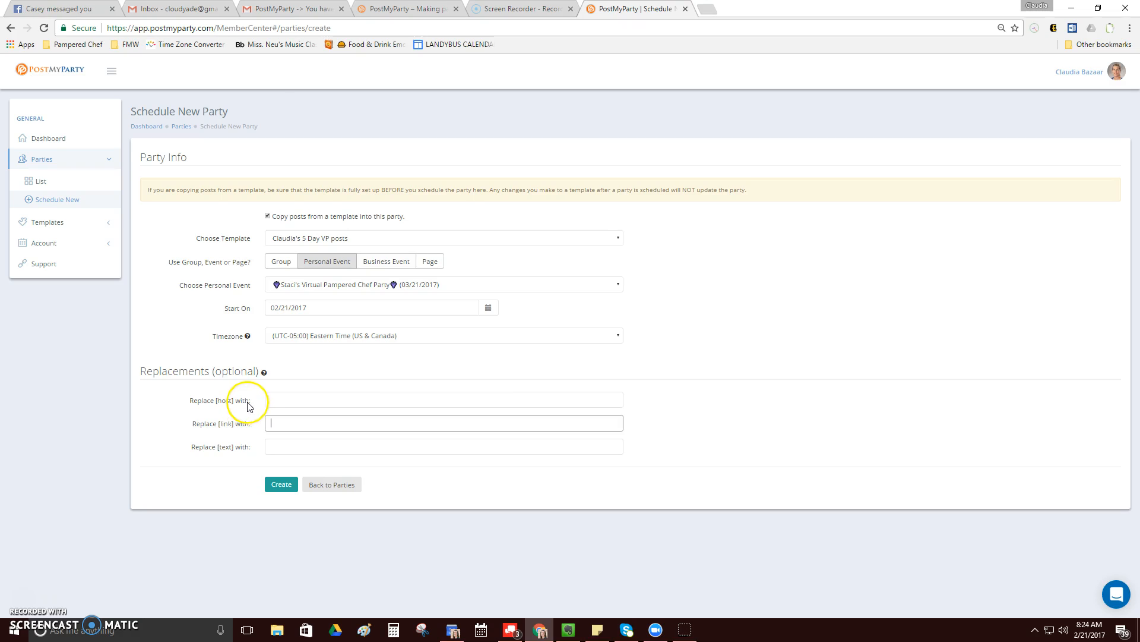
Step: Switch to the Gmail message about the received template and open its shared template link
{"action": "left_click", "coordinate": [282, 5]}
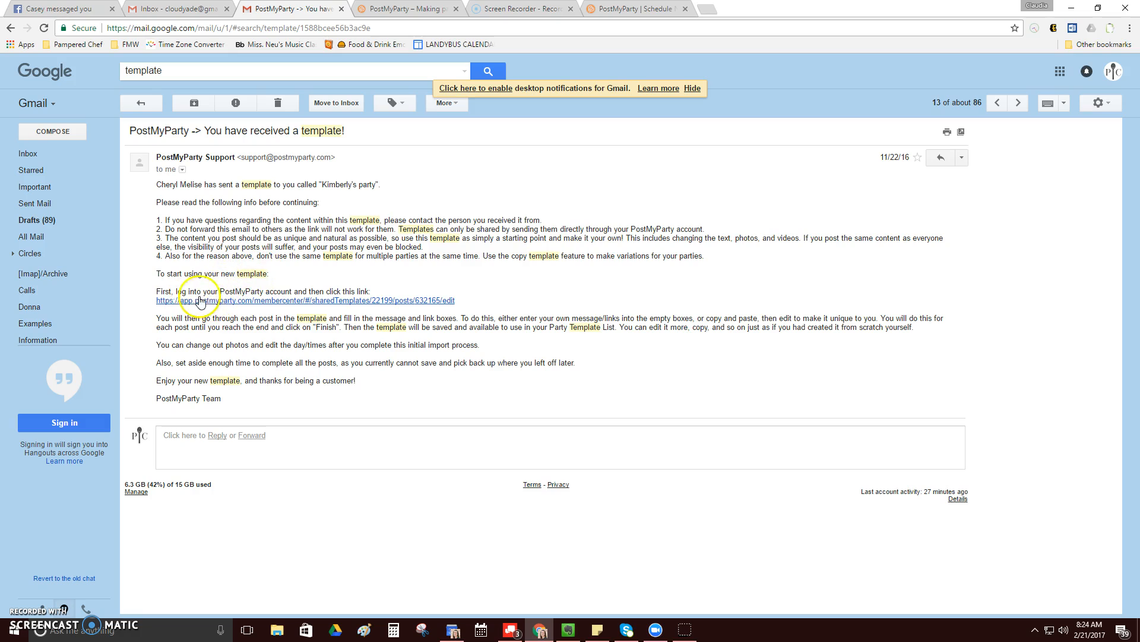
{"action": "left_click", "coordinate": [301, 301]}
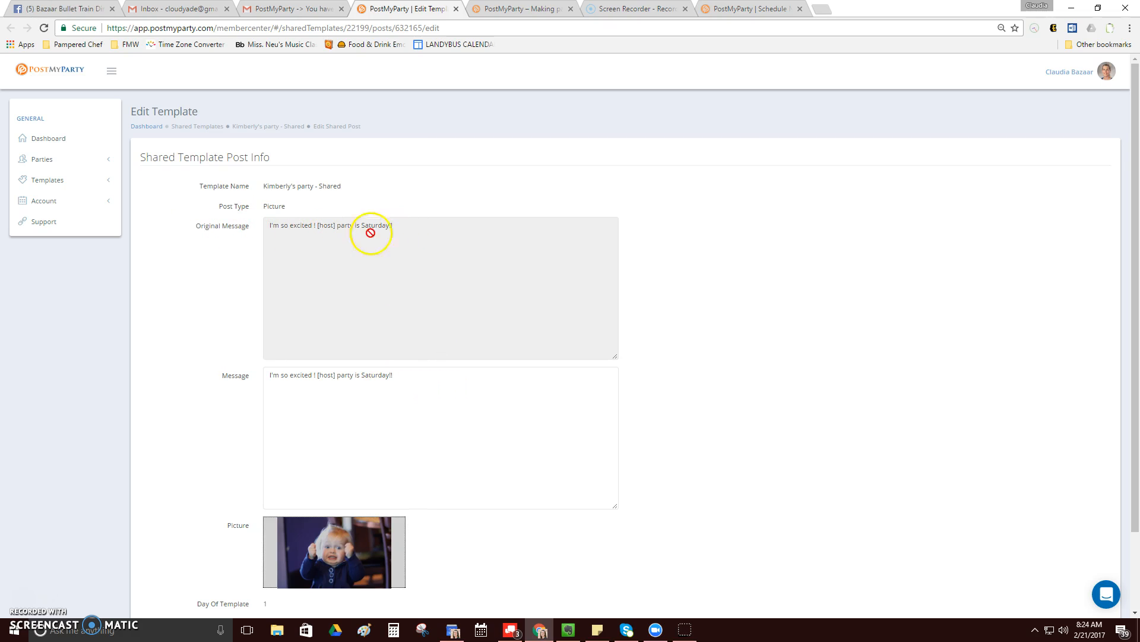
Step: Replace "excited" with "thrilled" in the first shared post's message and continue to the next post
{"action": "scroll", "coordinate": [392, 375], "scroll_direction": "down", "scroll_amount": 1}
{"action": "left_click", "coordinate": [412, 316]}
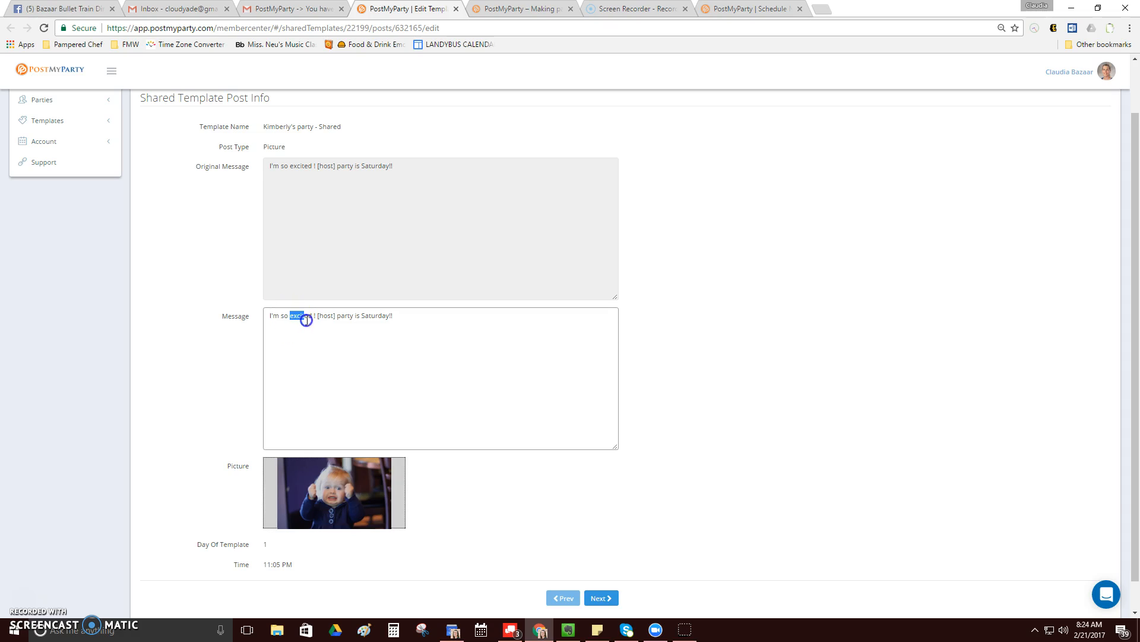
{"action": "type", "text": "thrill"}
{"action": "scroll", "coordinate": [357, 336], "scroll_direction": "down", "scroll_amount": 1}
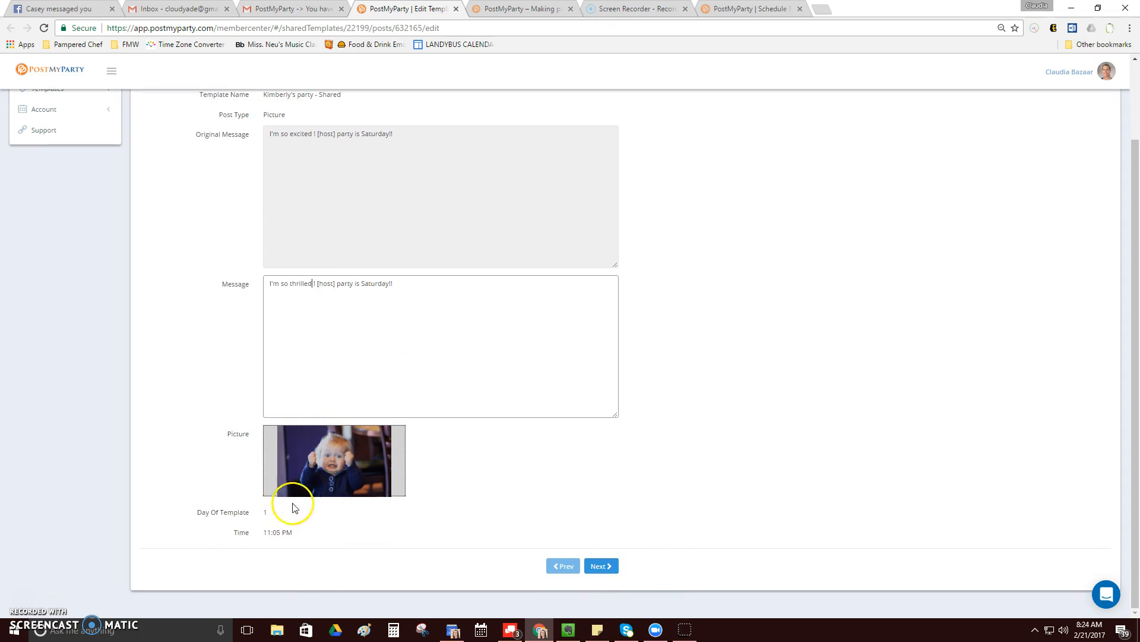
{"action": "left_click", "coordinate": [596, 567]}
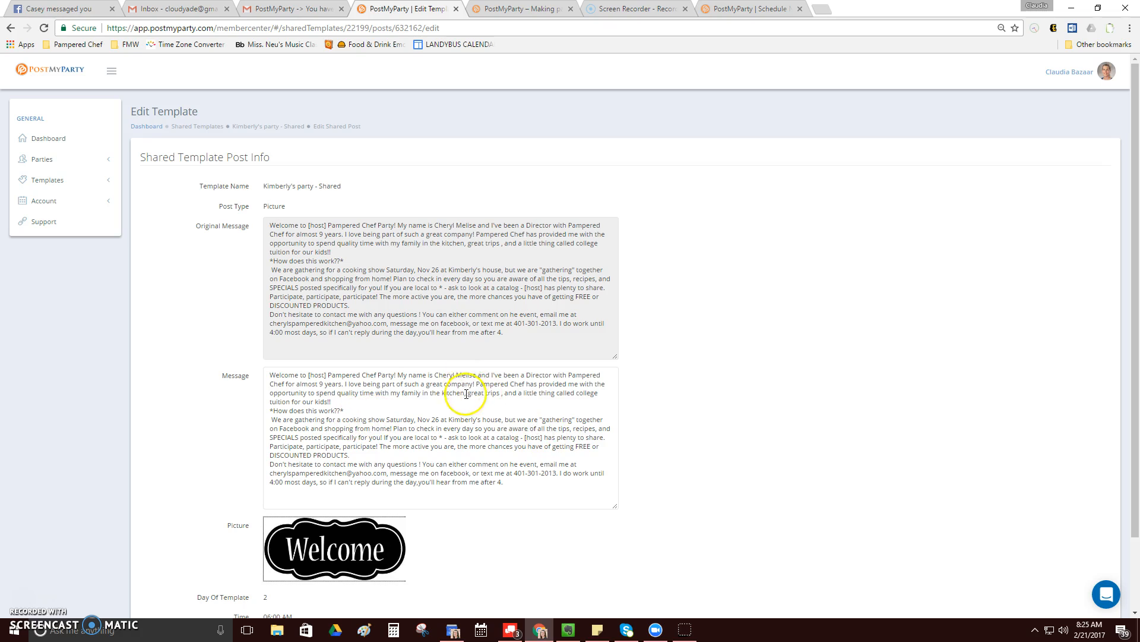
Step: Review the shared welcome post without editing it and advance to the following post
{"action": "scroll", "coordinate": [416, 380], "scroll_direction": "down", "scroll_amount": 1}
{"action": "scroll", "coordinate": [511, 446], "scroll_direction": "up", "scroll_amount": 1}
{"action": "scroll", "coordinate": [514, 451], "scroll_direction": "down", "scroll_amount": 1}
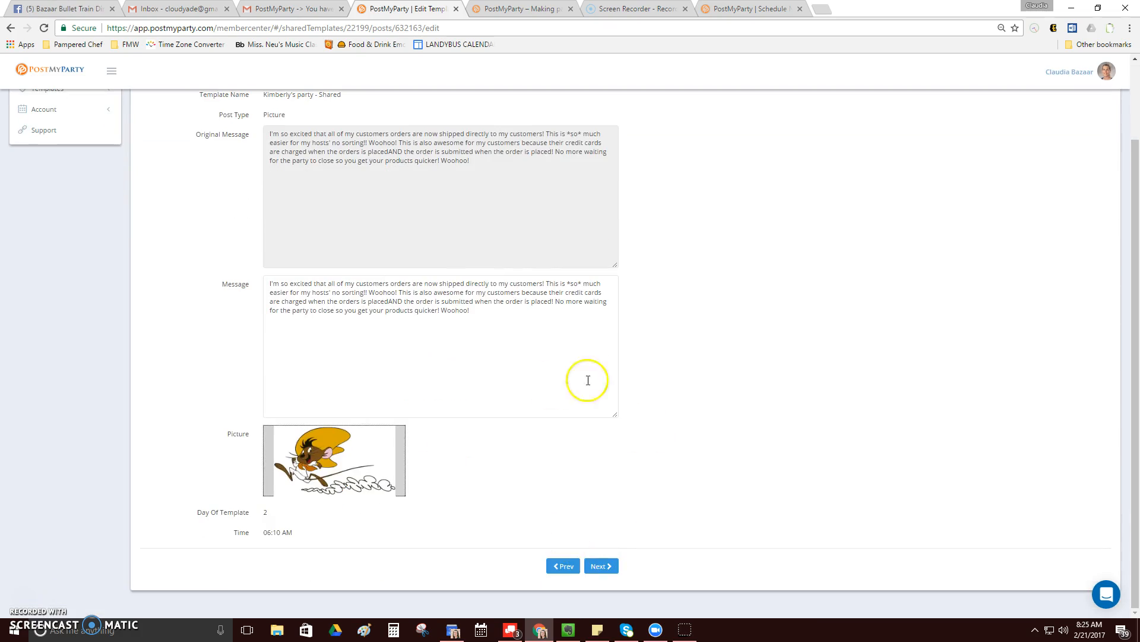
Step: Review the remaining day 2 posts of the shared template and advance through them without editing, up to the first day 3 post
{"action": "left_click", "coordinate": [607, 568]}
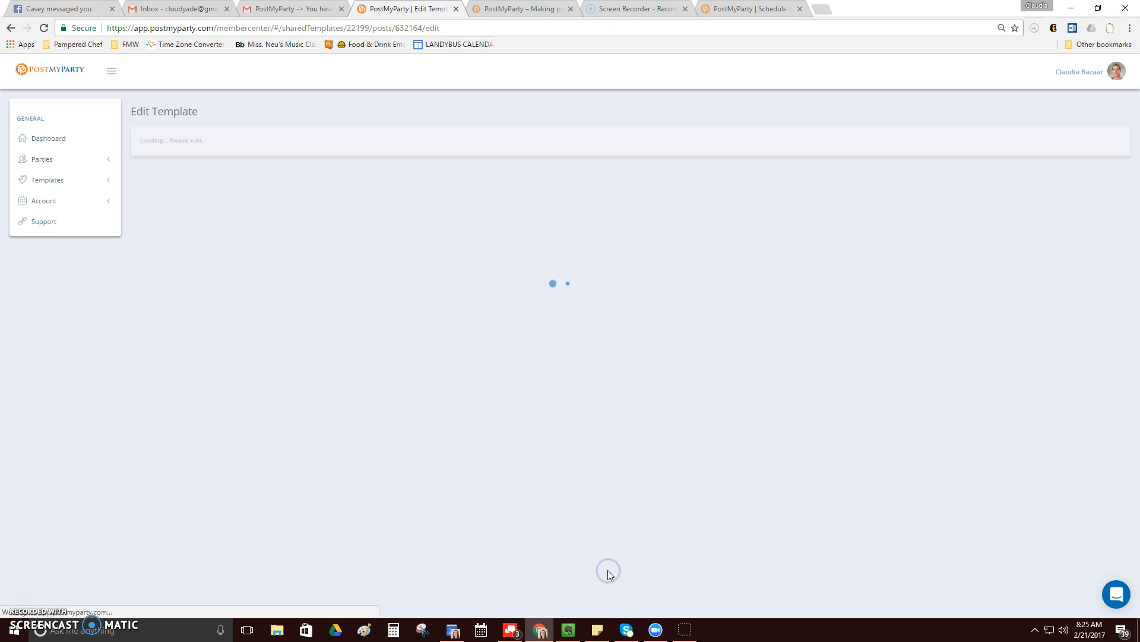
{"action": "scroll", "coordinate": [608, 571], "scroll_direction": "down", "scroll_amount": 2}
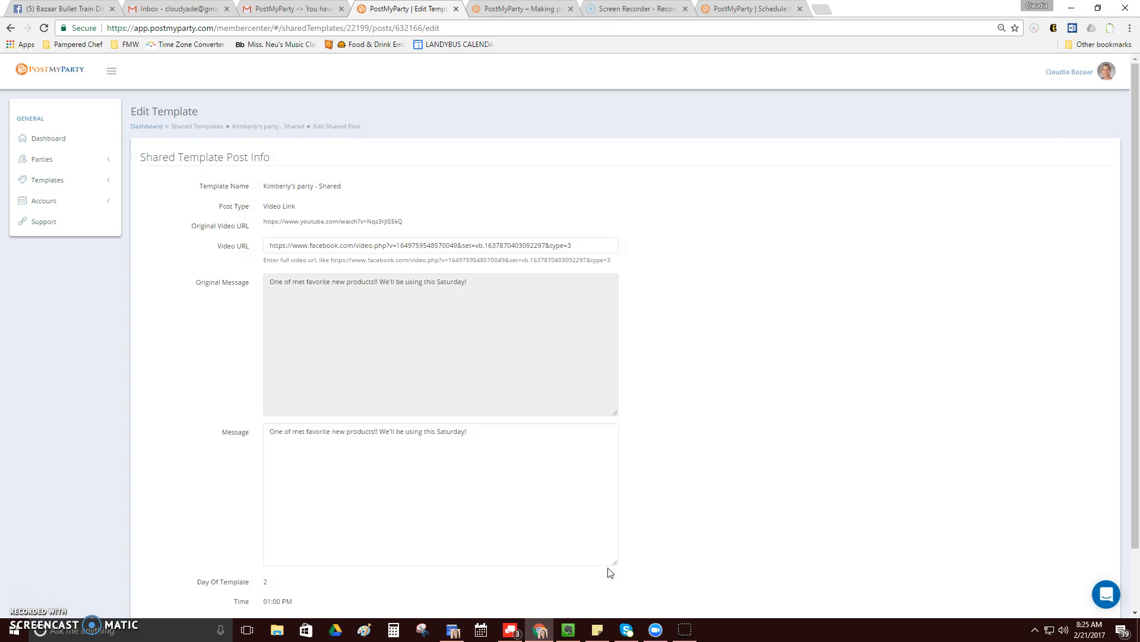
{"action": "scroll", "coordinate": [608, 569], "scroll_direction": "down", "scroll_amount": 2}
{"action": "left_click", "coordinate": [609, 567]}
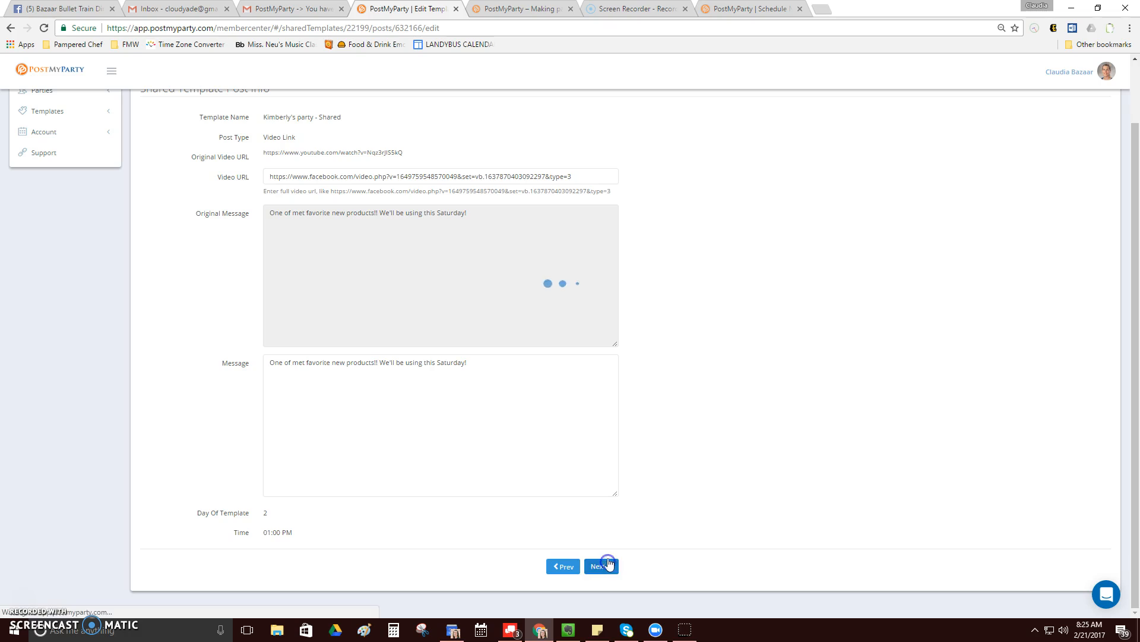
{"action": "scroll", "coordinate": [608, 555], "scroll_direction": "down", "scroll_amount": 2}
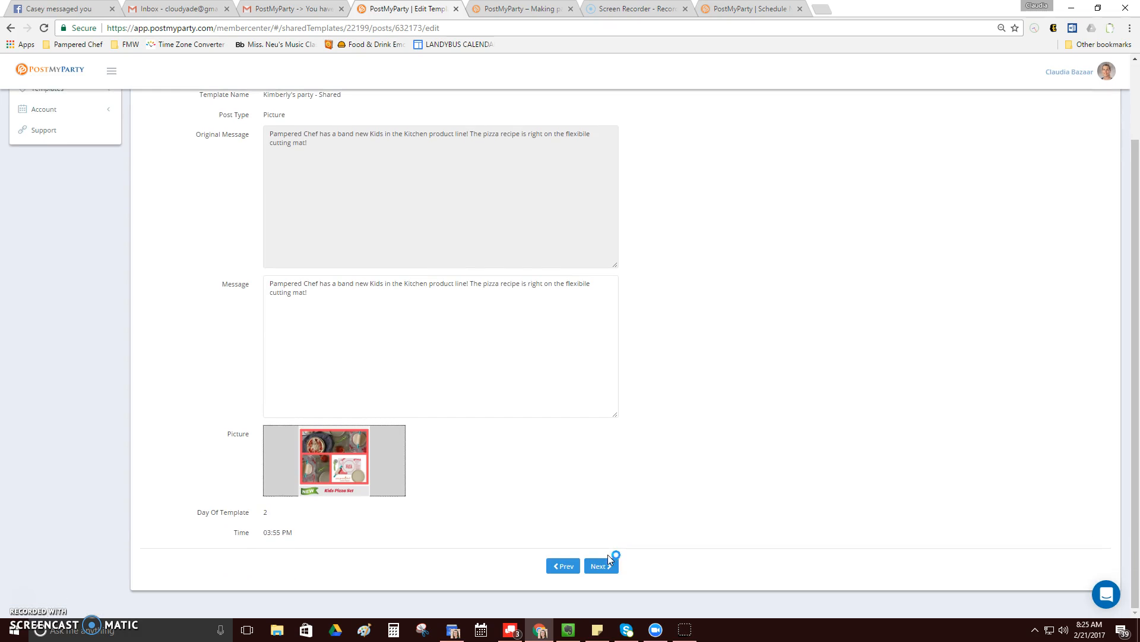
{"action": "left_click", "coordinate": [601, 565]}
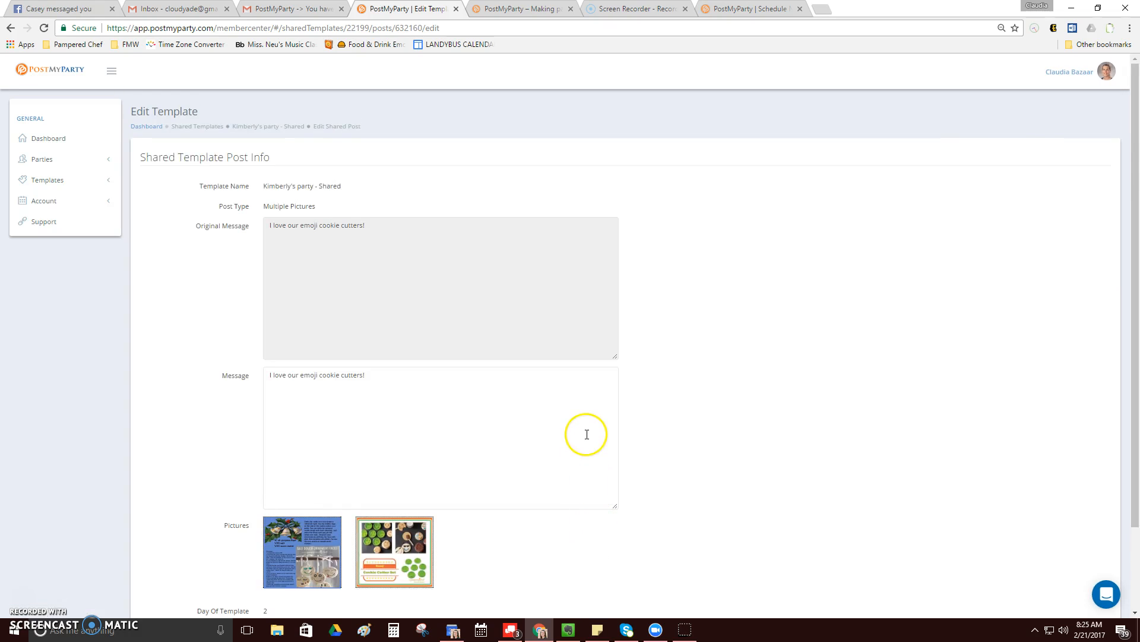
{"action": "scroll", "coordinate": [586, 433], "scroll_direction": "down", "scroll_amount": 2}
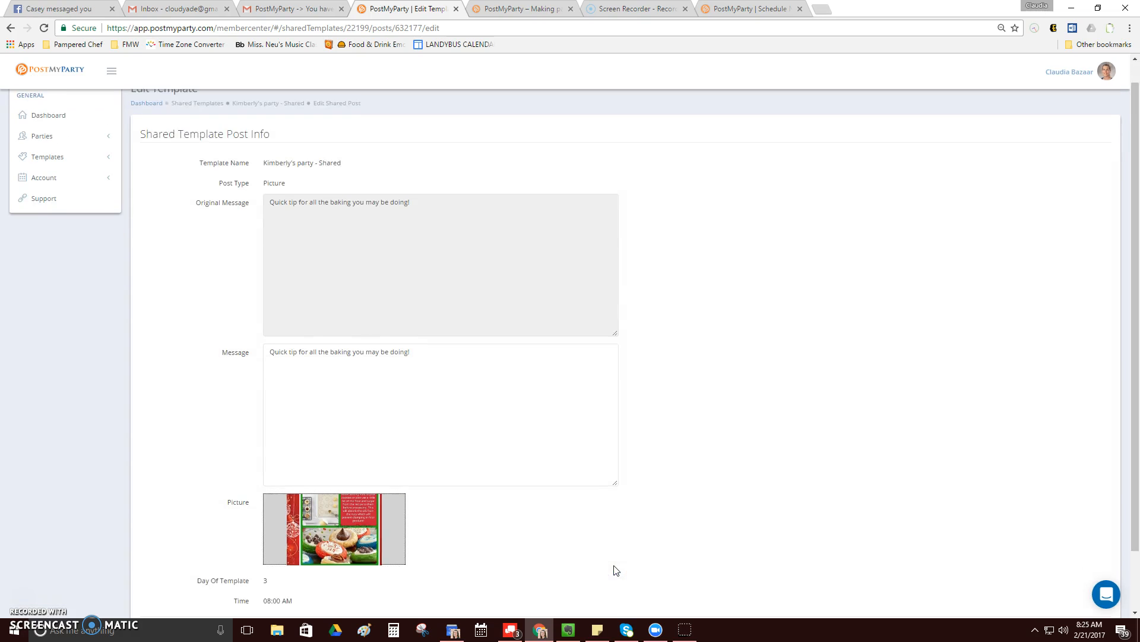
Step: Page through the shared template's day 3 posts, including the gift ideas and $75 purchase offer, keeping their original messages
{"action": "left_click", "coordinate": [614, 573]}
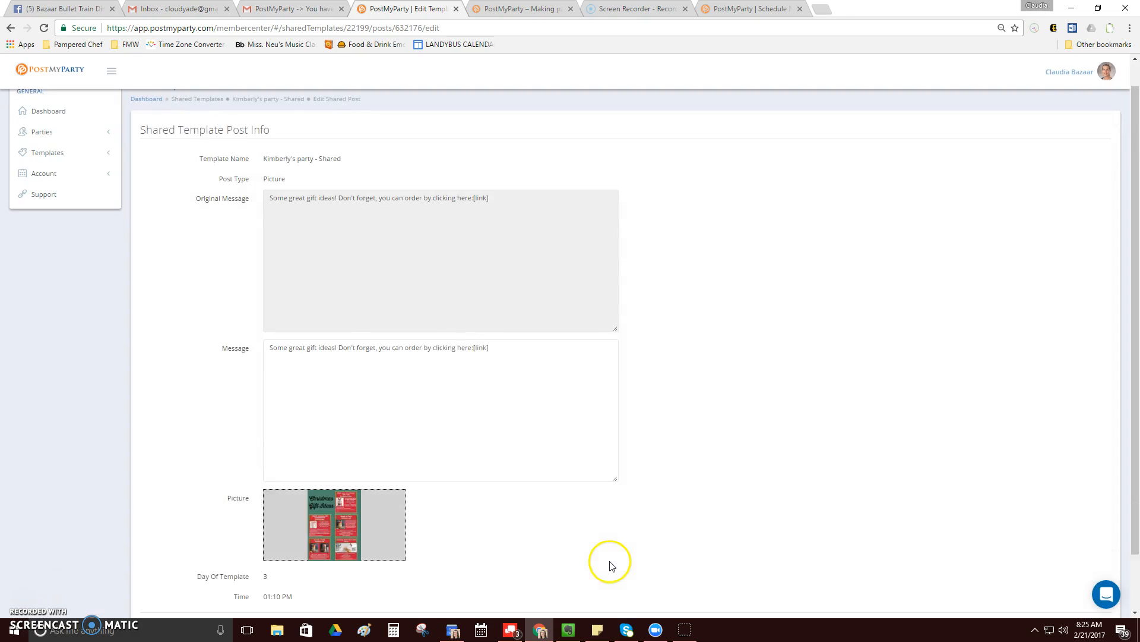
{"action": "scroll", "coordinate": [608, 560], "scroll_direction": "down", "scroll_amount": 2}
{"action": "left_click", "coordinate": [605, 567]}
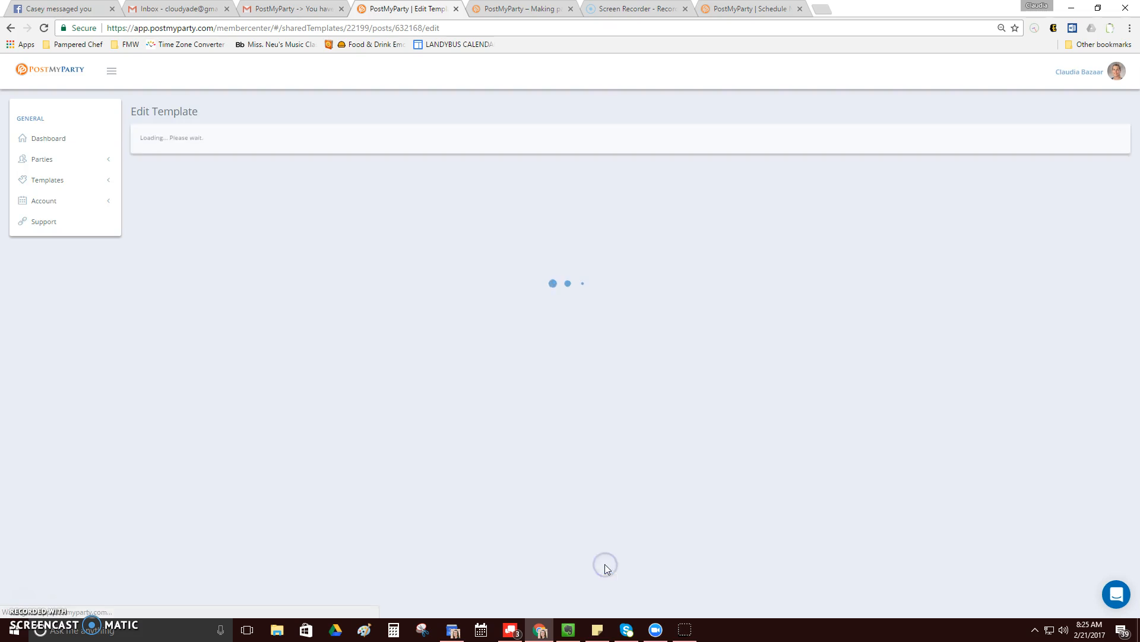
{"action": "scroll", "coordinate": [589, 540], "scroll_direction": "down", "scroll_amount": 2}
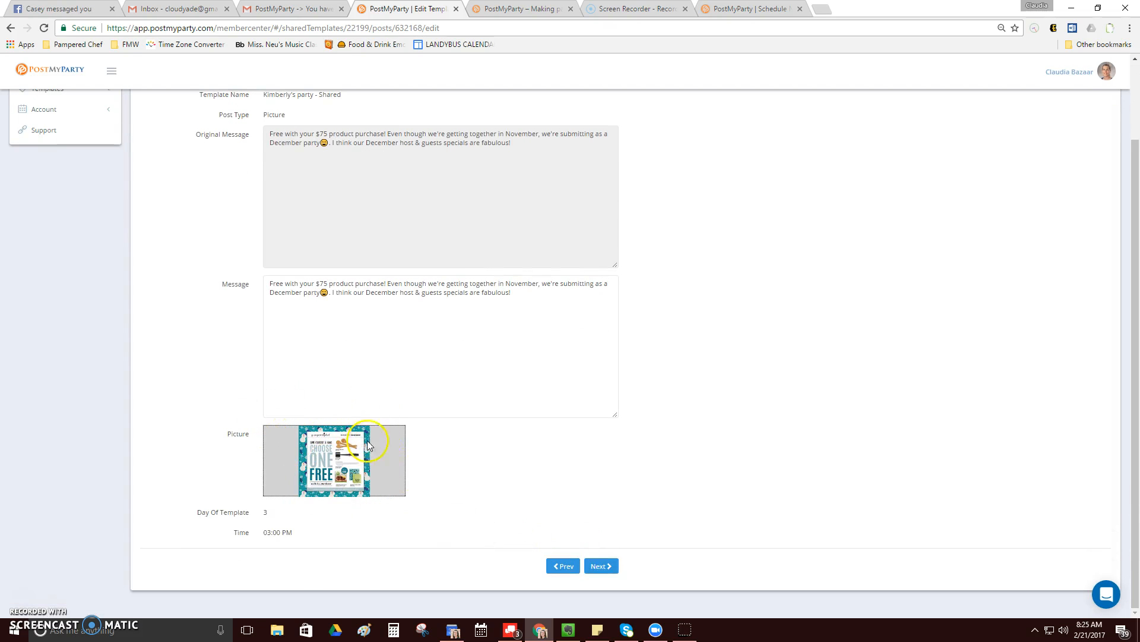
{"action": "left_click", "coordinate": [596, 566]}
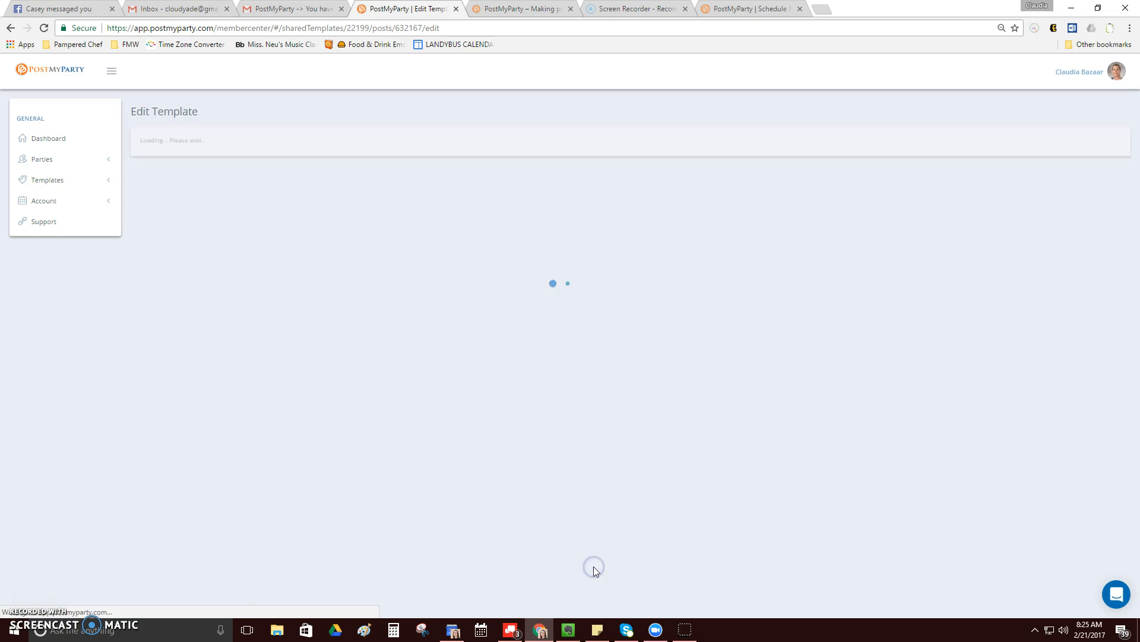
{"action": "scroll", "coordinate": [532, 467], "scroll_direction": "down", "scroll_amount": 2}
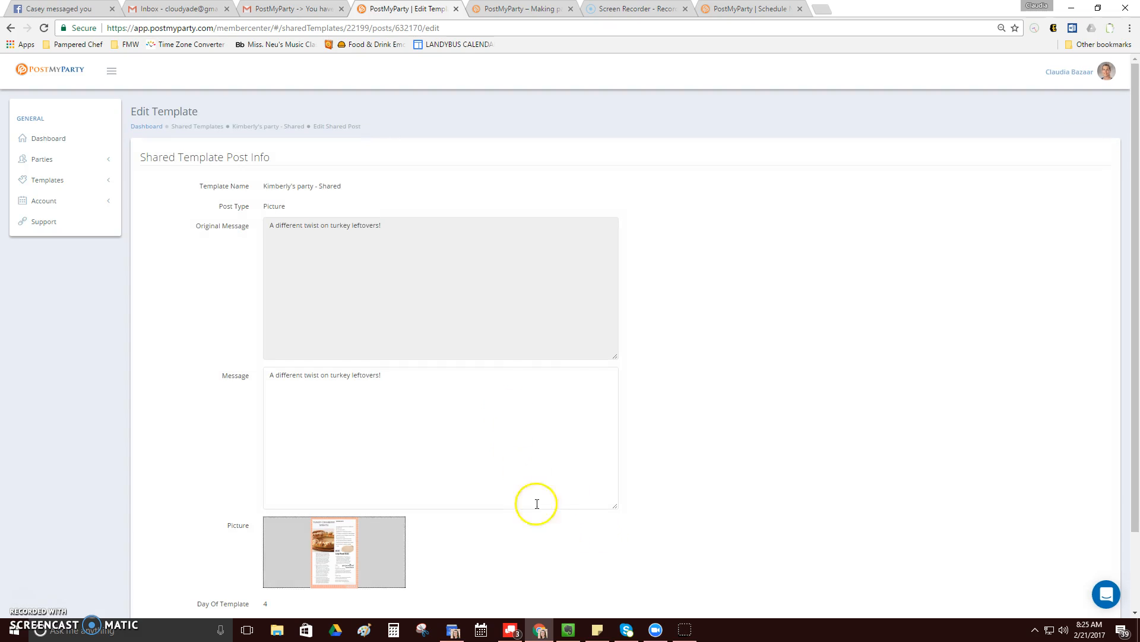
Step: Accept the day 4 turkey leftovers post and the picture-only post after it as they are, continuing to the stoneware post
{"action": "scroll", "coordinate": [535, 502], "scroll_direction": "down", "scroll_amount": 2}
{"action": "left_click", "coordinate": [601, 566]}
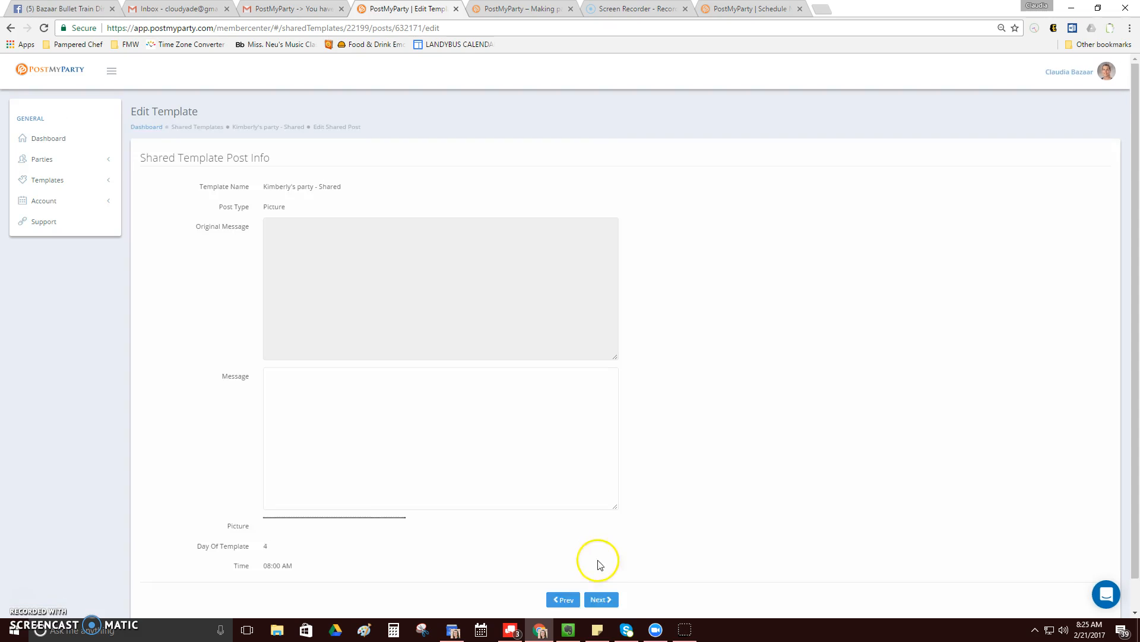
{"action": "scroll", "coordinate": [579, 504], "scroll_direction": "down", "scroll_amount": 2}
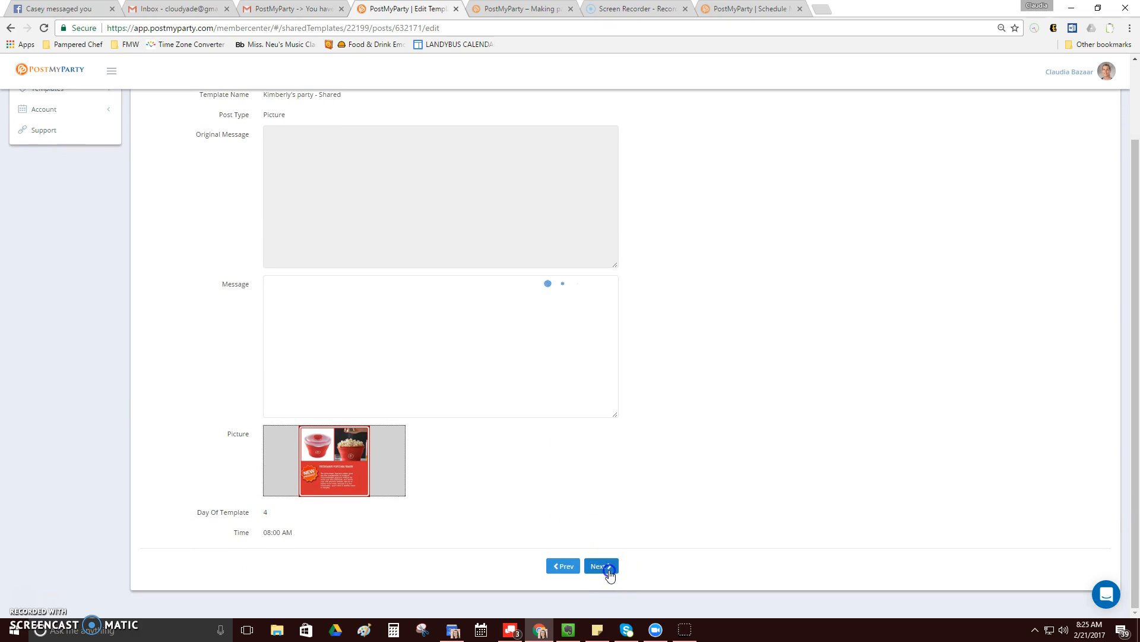
{"action": "left_click", "coordinate": [609, 572]}
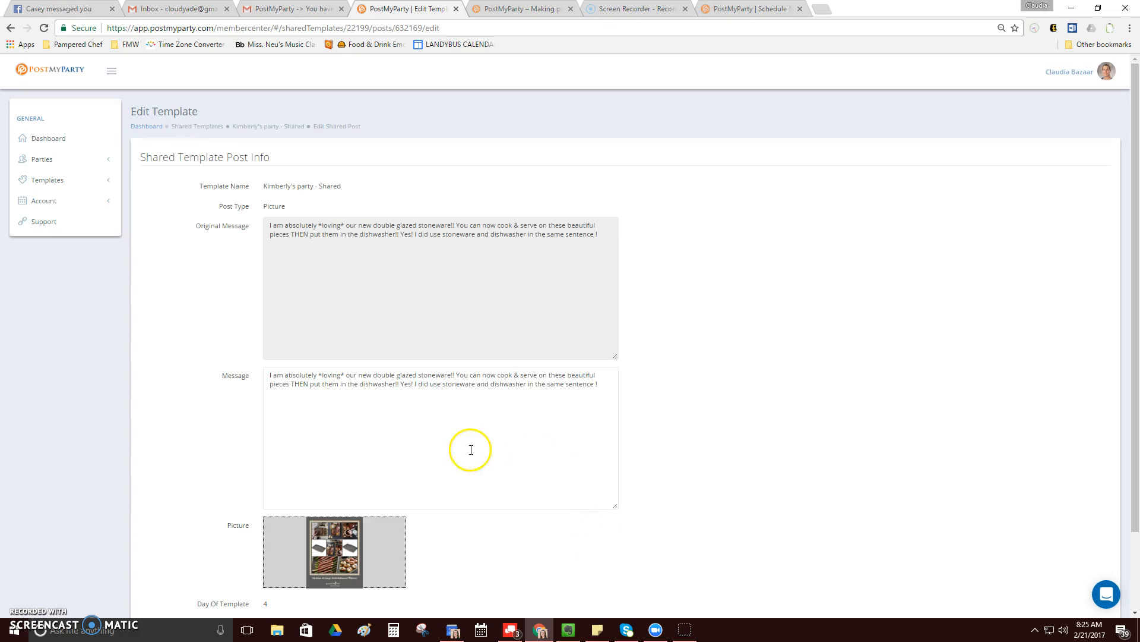